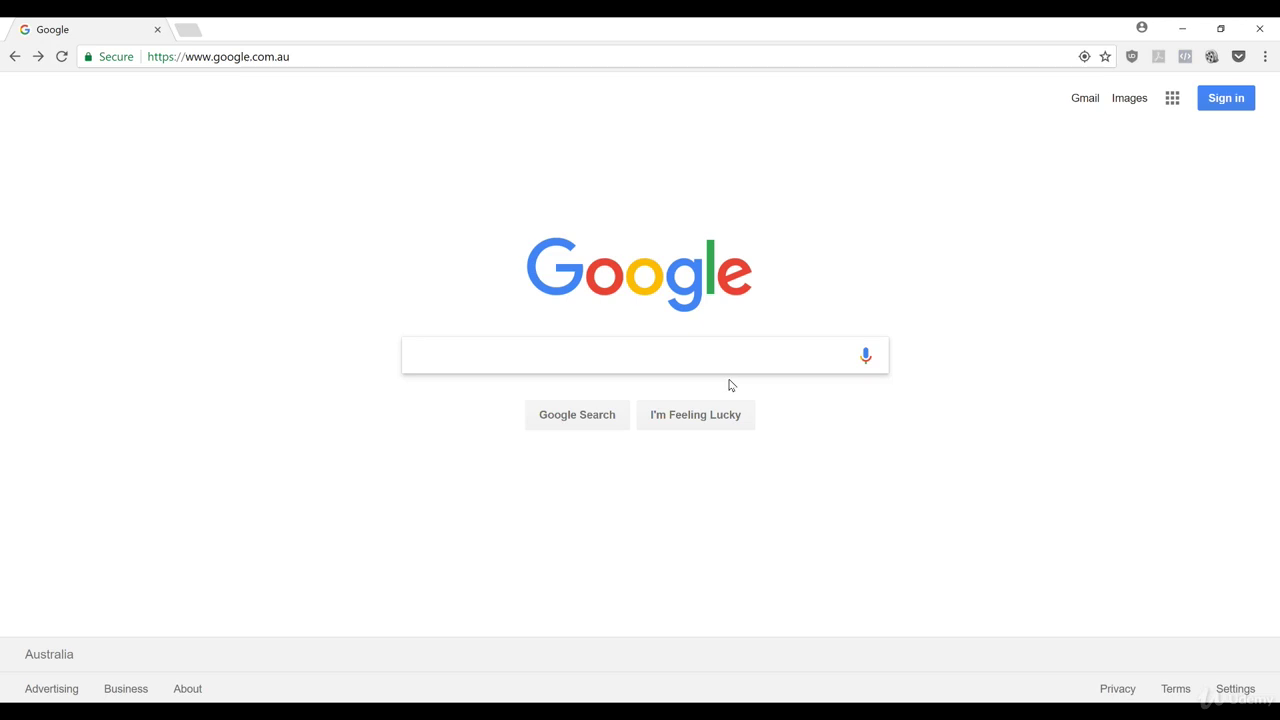
# Load the GoDaddy Australia home page by entering godaddy.com in Chrome's address bar
pyautogui.click(283, 57)
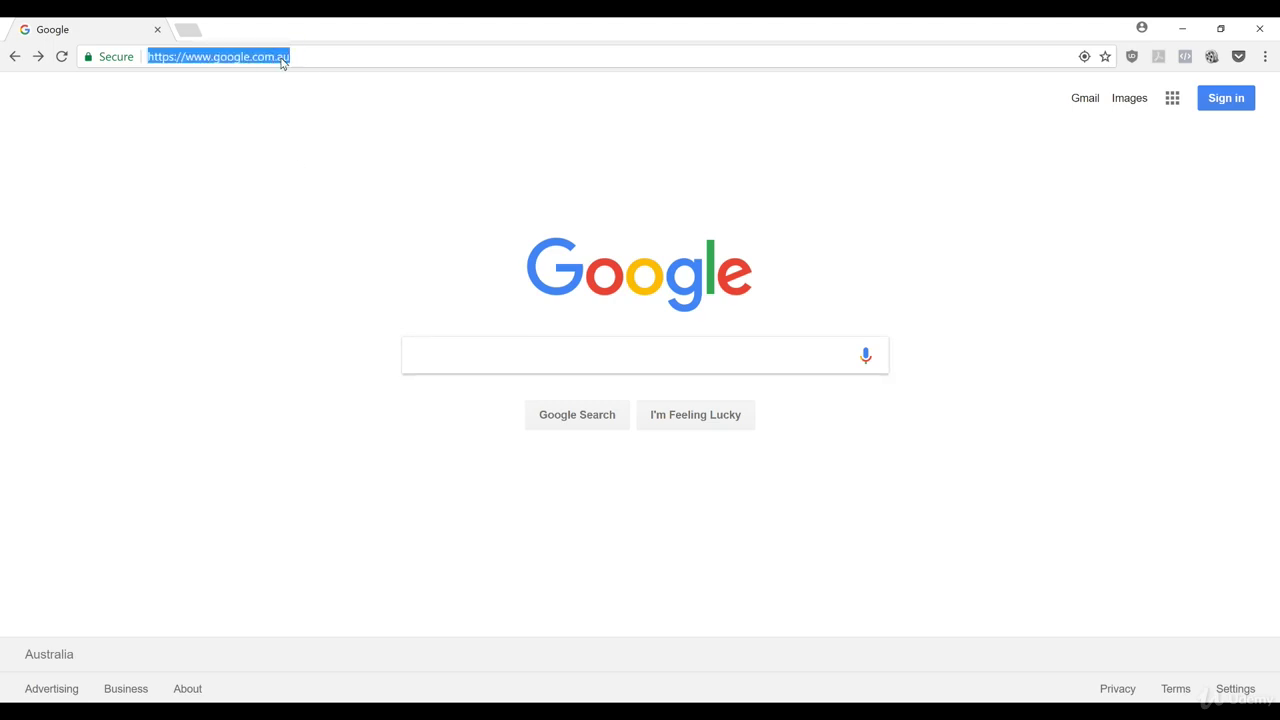
pyautogui.write('god')
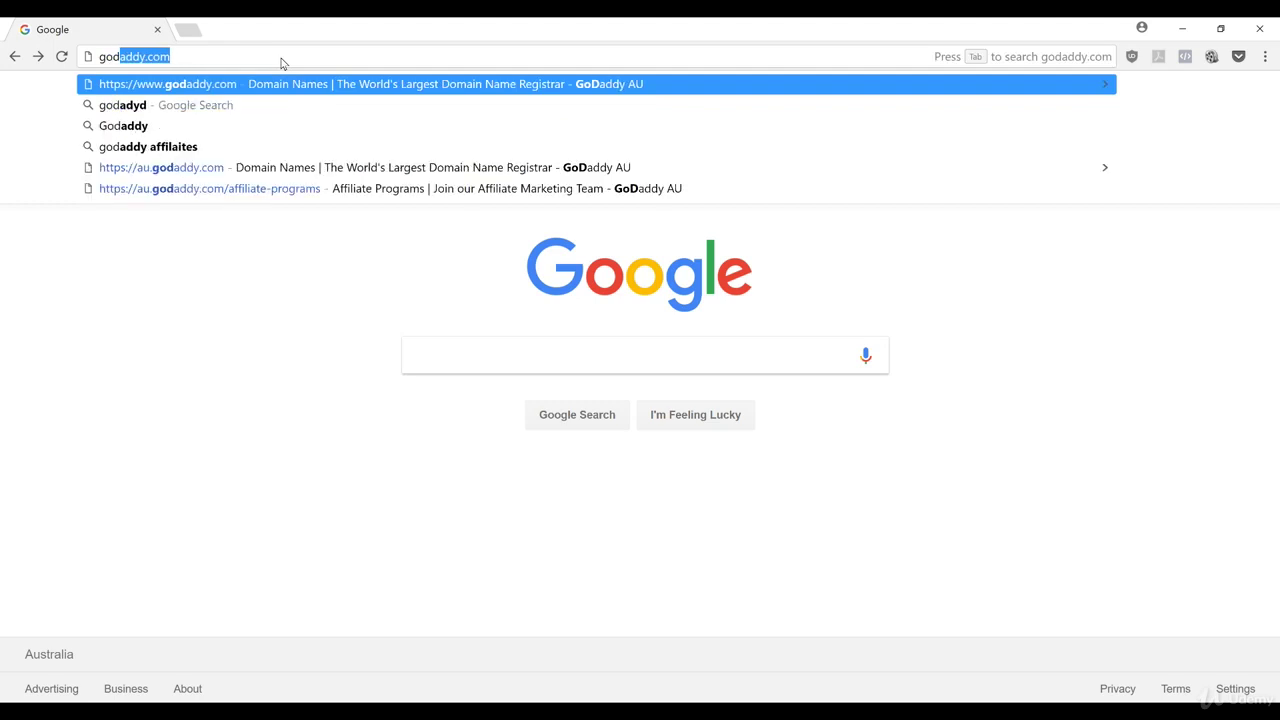
pyautogui.press('Return')
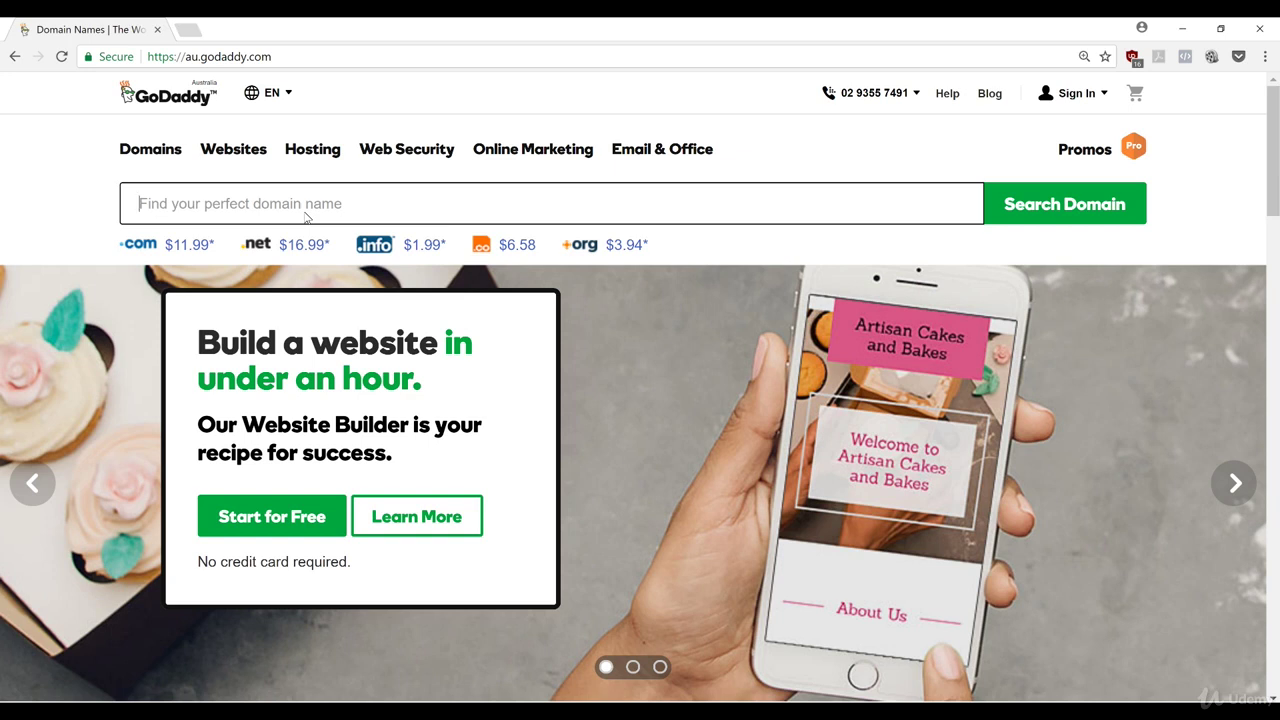
# Search for the domain mybusinessname after snoozing the Windows update prompt
pyautogui.click(306, 216)
pyautogui.write('m')
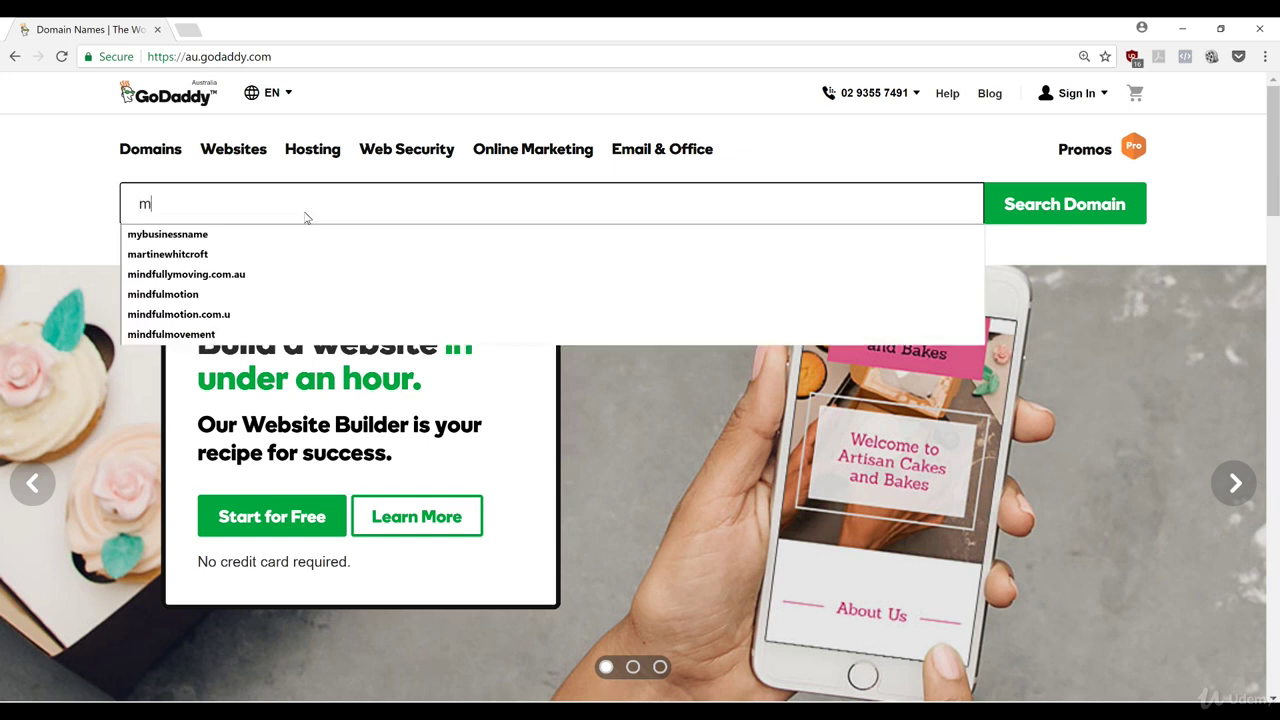
pyautogui.write('y')
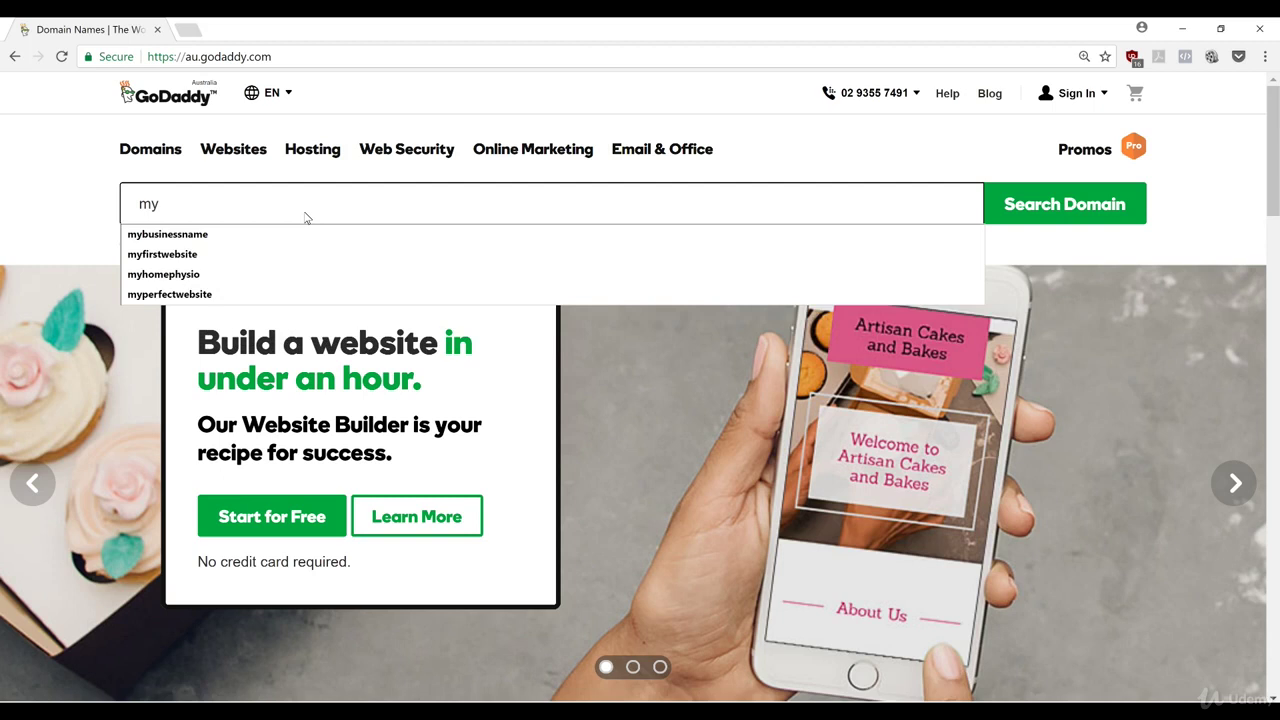
pyautogui.write('businessname')
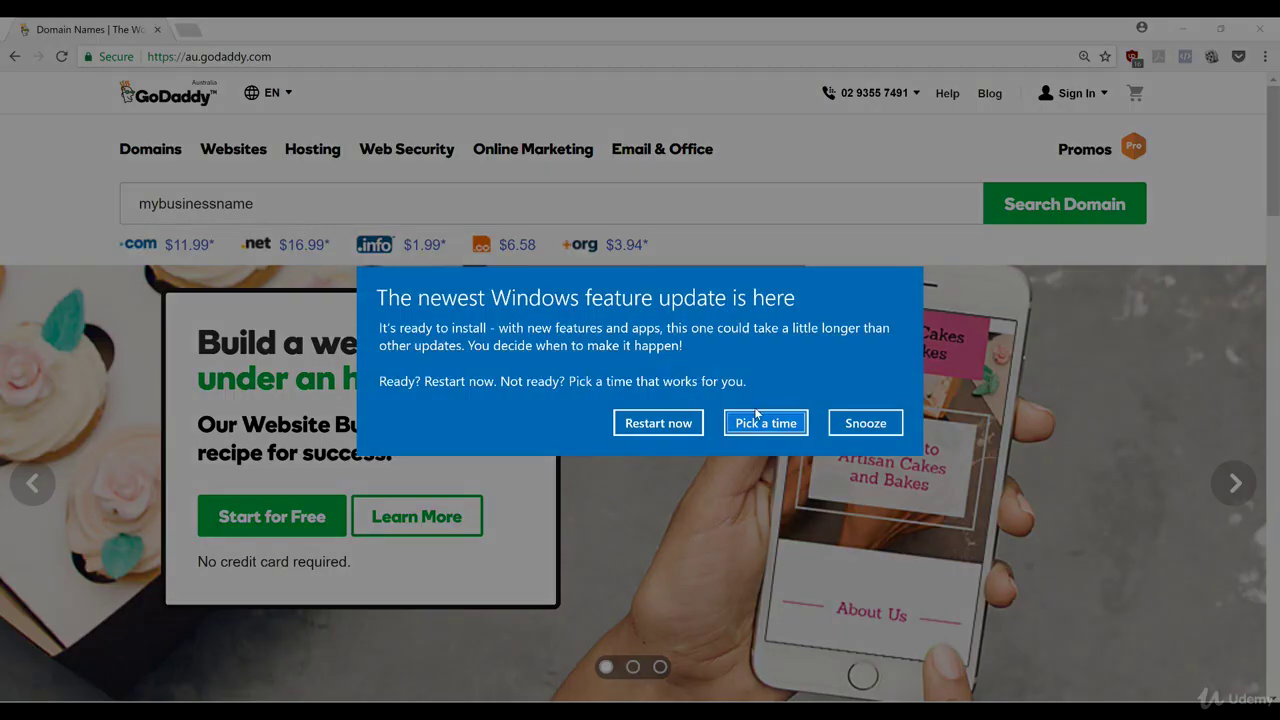
pyautogui.click(866, 423)
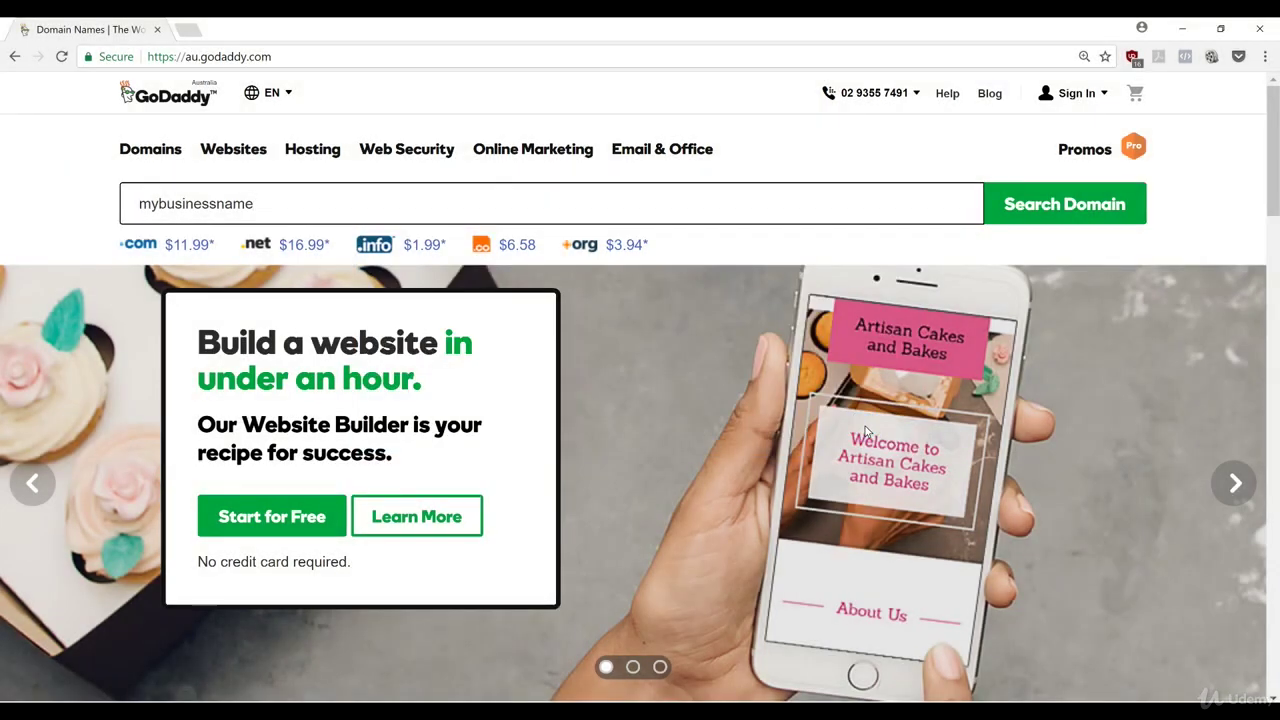
pyautogui.press('Return')
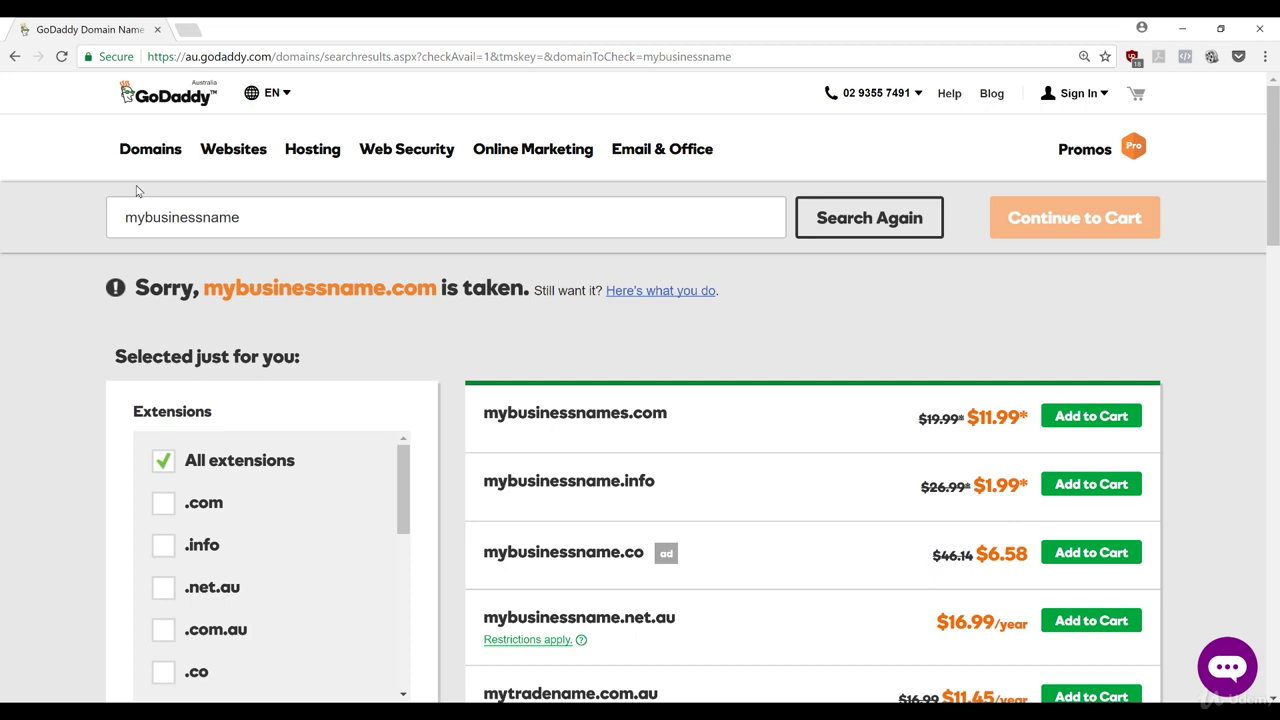
# Change the search to mybusinessnamemedia and confirm the .com is available at $11.99
pyautogui.click(306, 229)
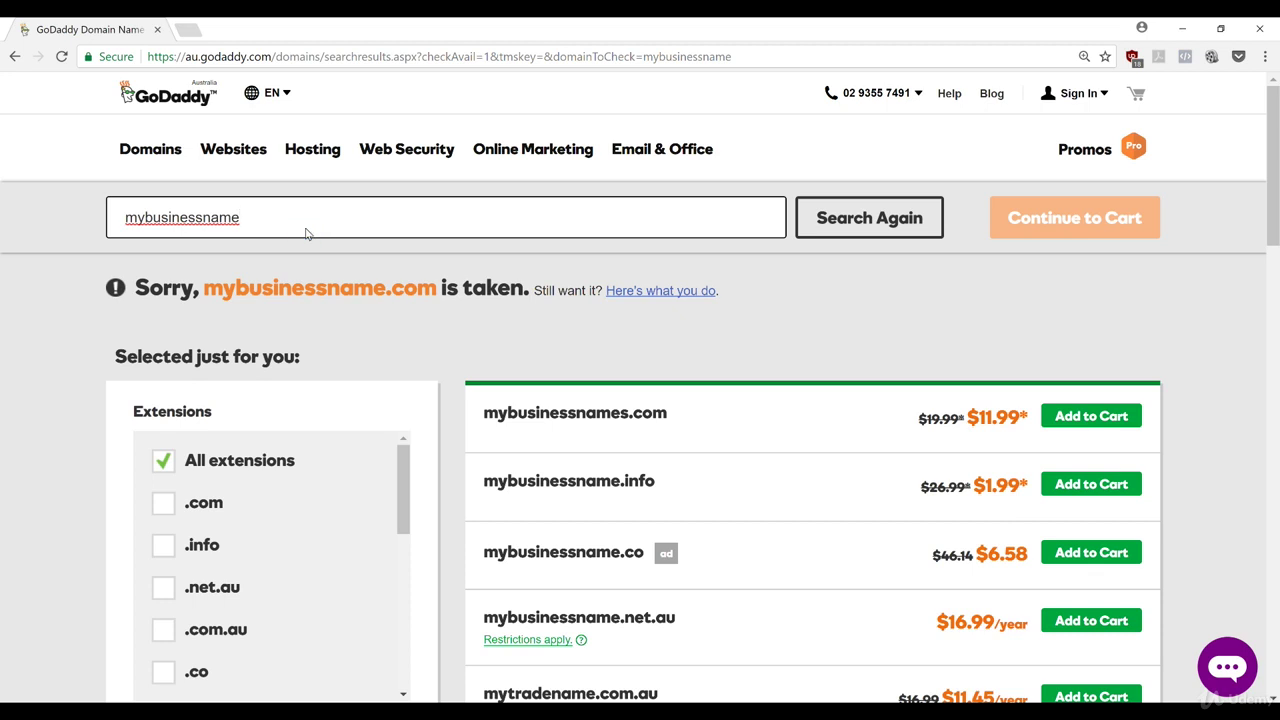
pyautogui.doubleClick(303, 223)
pyautogui.click(230, 214)
pyautogui.click(249, 216)
pyautogui.write('media')
pyautogui.click(890, 224)
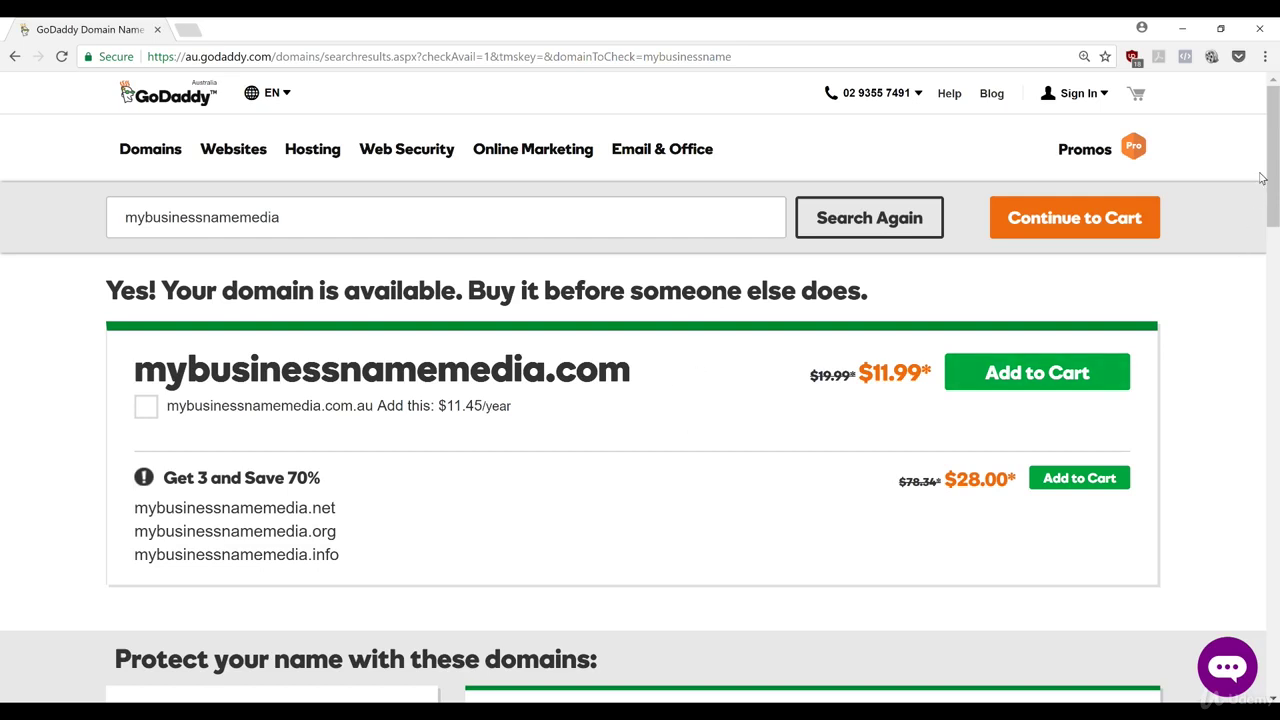
pyautogui.scroll(-1, 1274, 145)
pyautogui.scroll(1, 1274, 145)
# Search for cleanmodernwebsite and highlight the $11.99 price of cleanmodernwebsite.com
pyautogui.click(328, 227)
pyautogui.moveTo(309, 227); pyautogui.dragTo(101, 206)
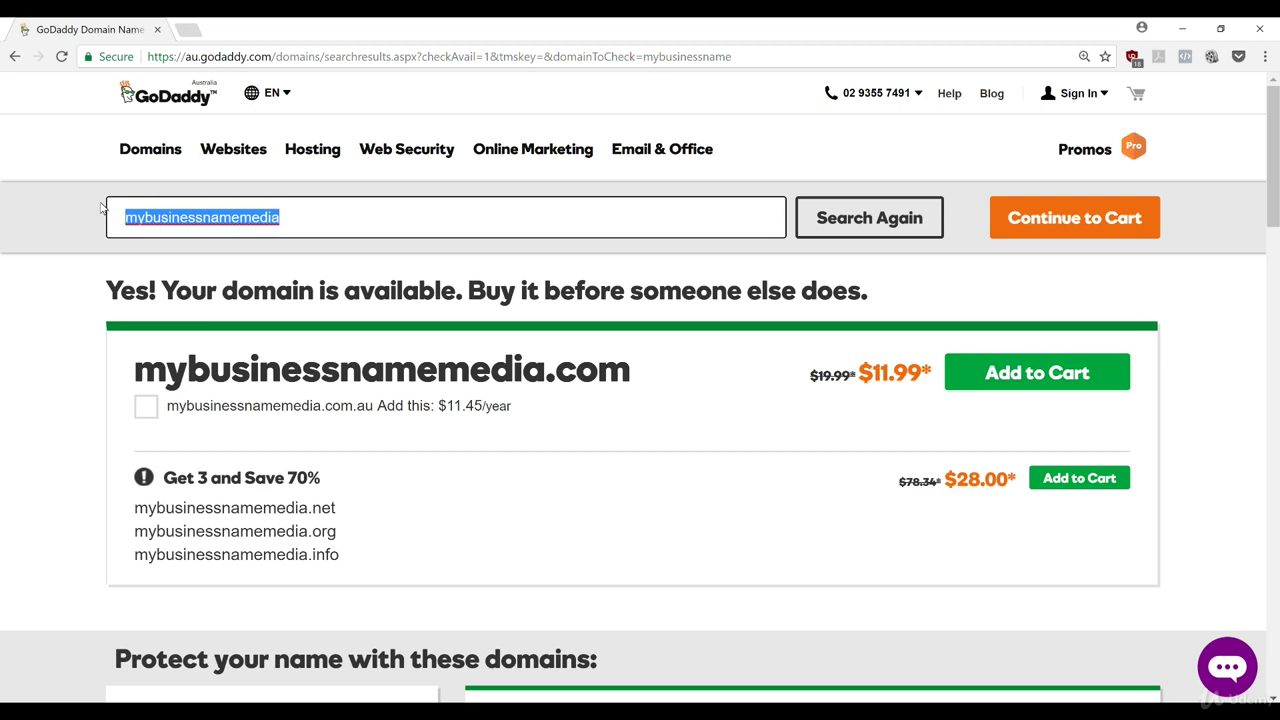
pyautogui.write('cl')
pyautogui.press('BackSpace')
pyautogui.write('le')
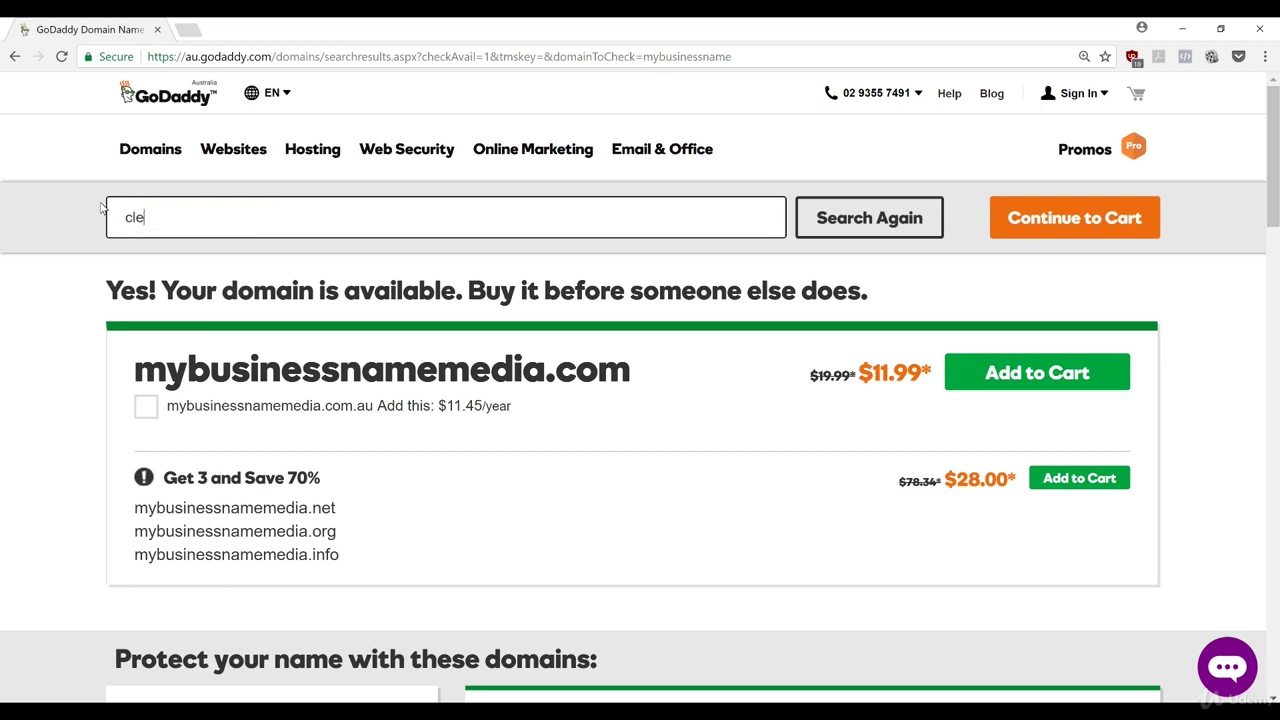
pyautogui.write('anmodernwebsite')
pyautogui.click(842, 227)
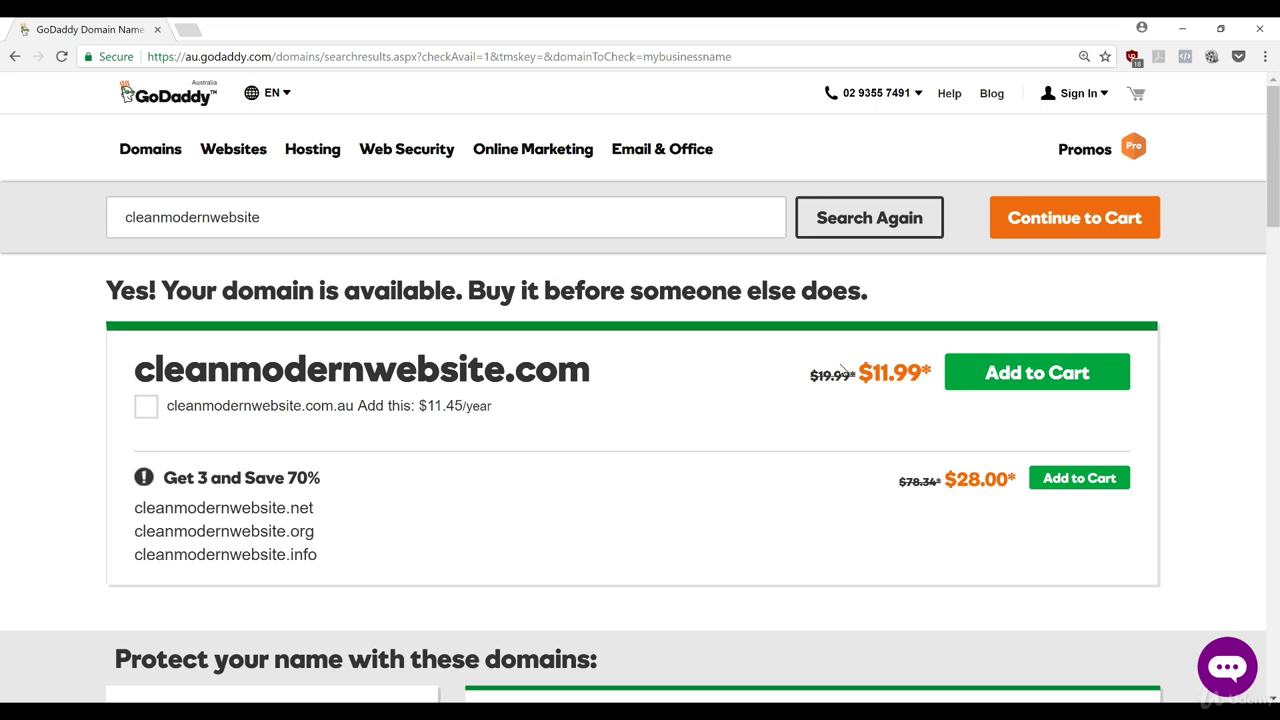
pyautogui.moveTo(843, 370); pyautogui.dragTo(931, 368)
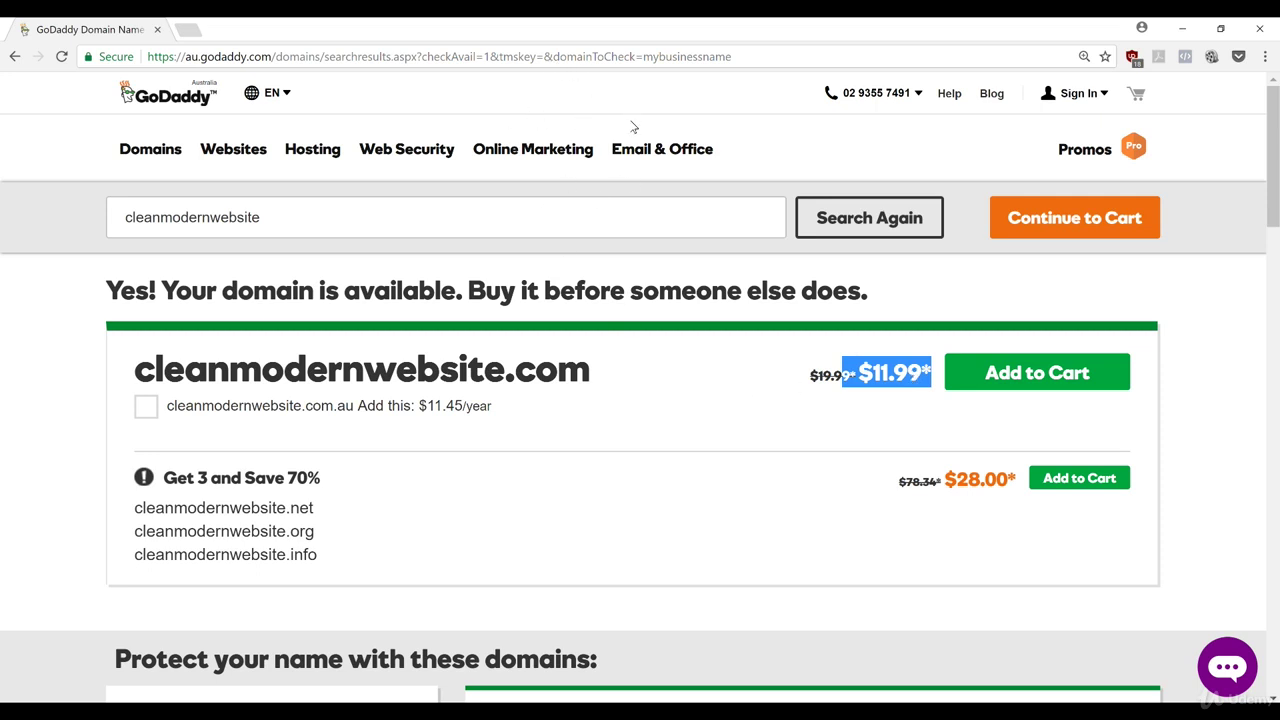
pyautogui.click(648, 368)
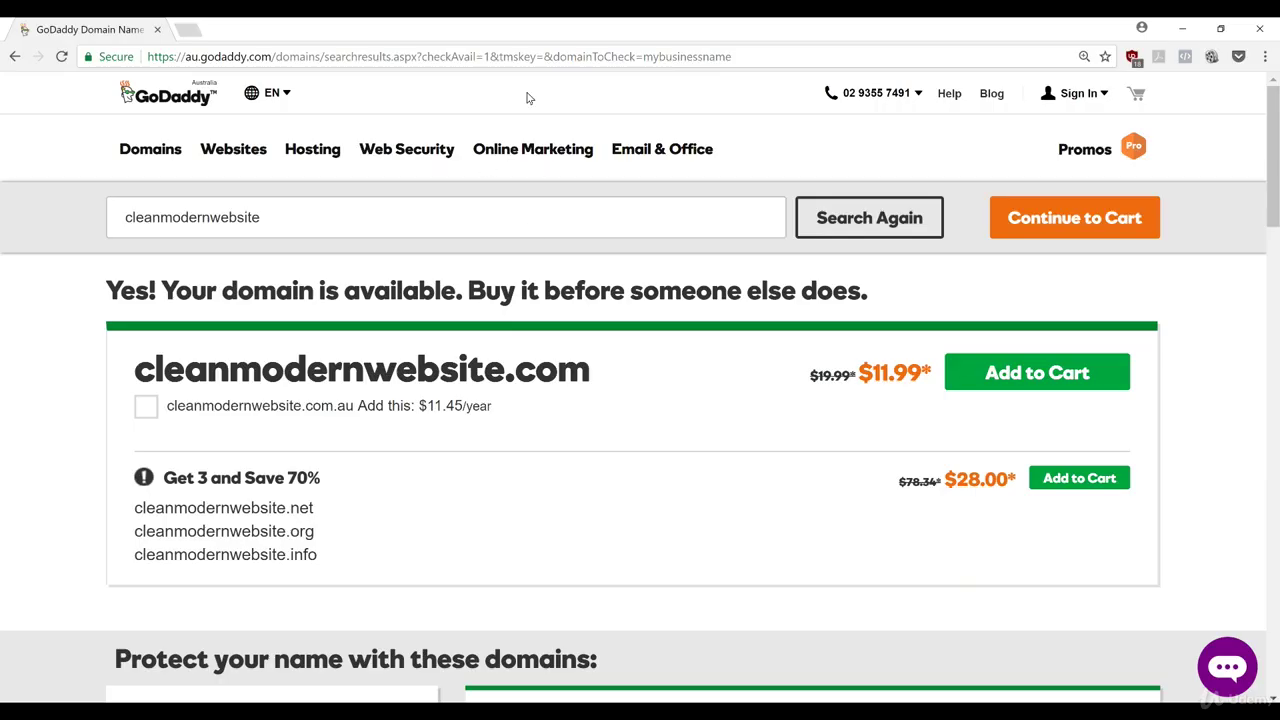
# Open the pasted goo.gl link to GoDaddy's .com offer page
pyautogui.click(379, 63)
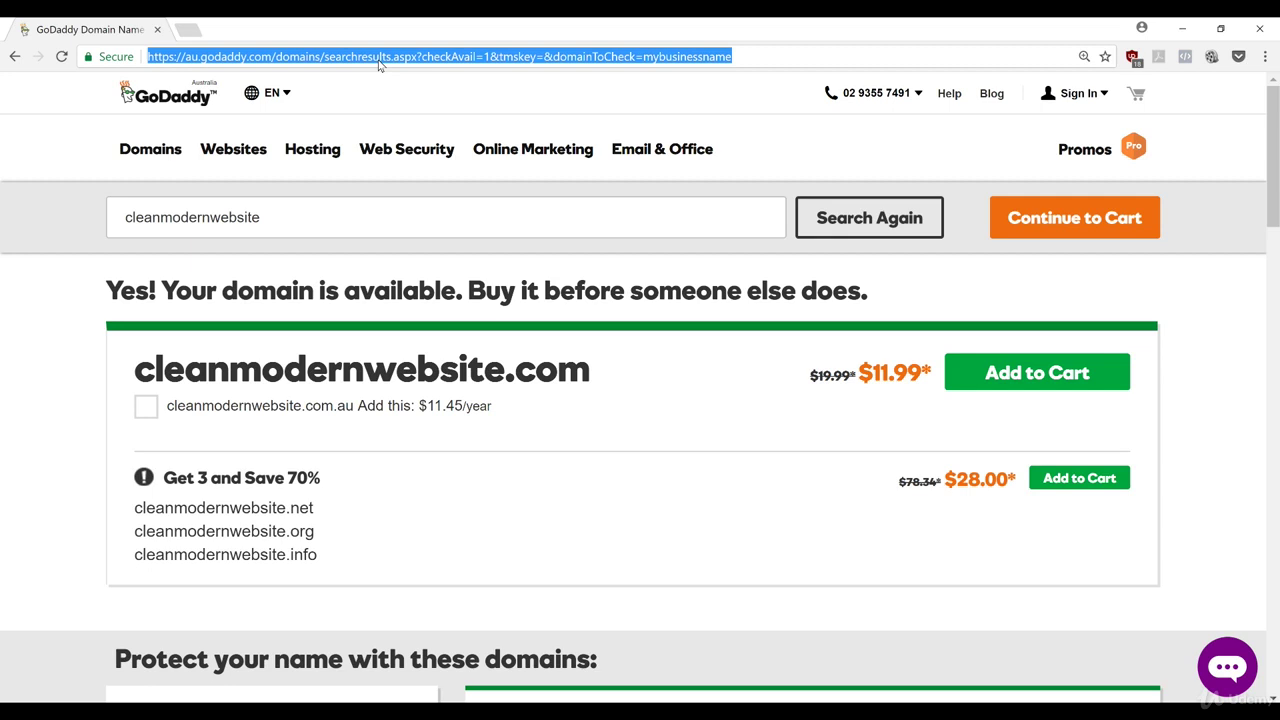
pyautogui.write('https://goo.gl/wKqcae')
pyautogui.press('Return')
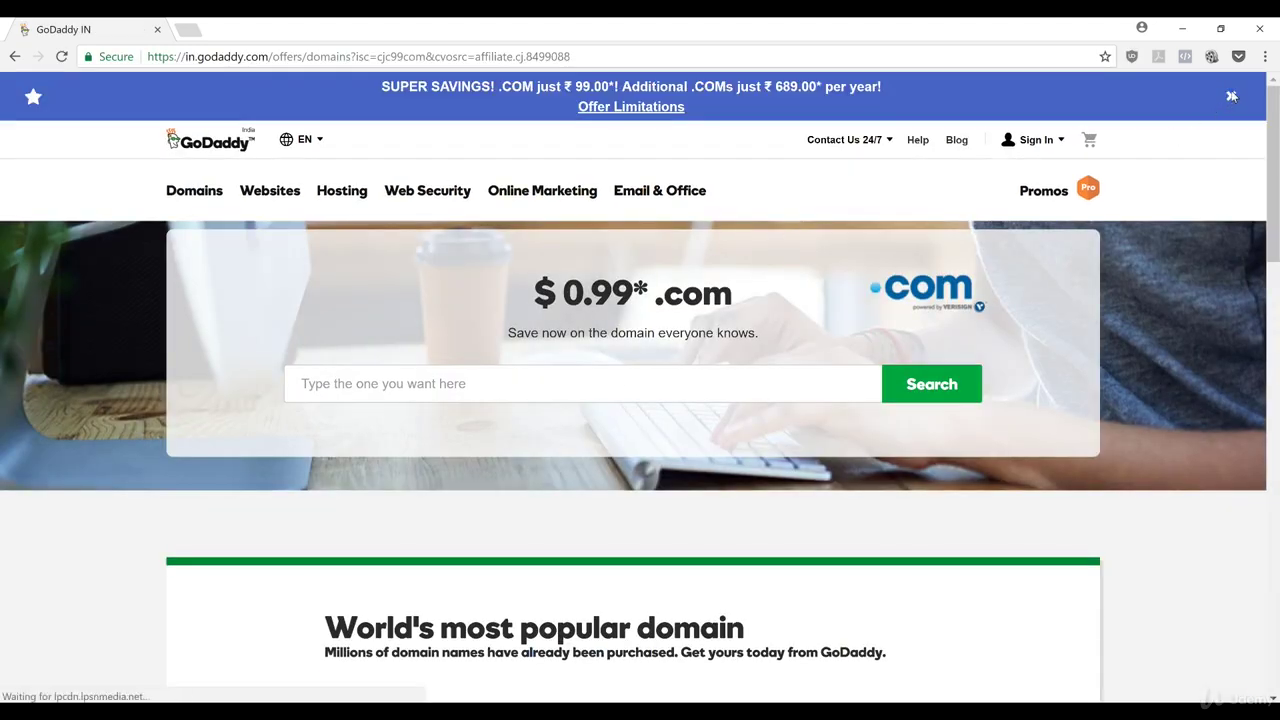
# Close the savings banner and switch the site region to Australia - English
pyautogui.click(1232, 96)
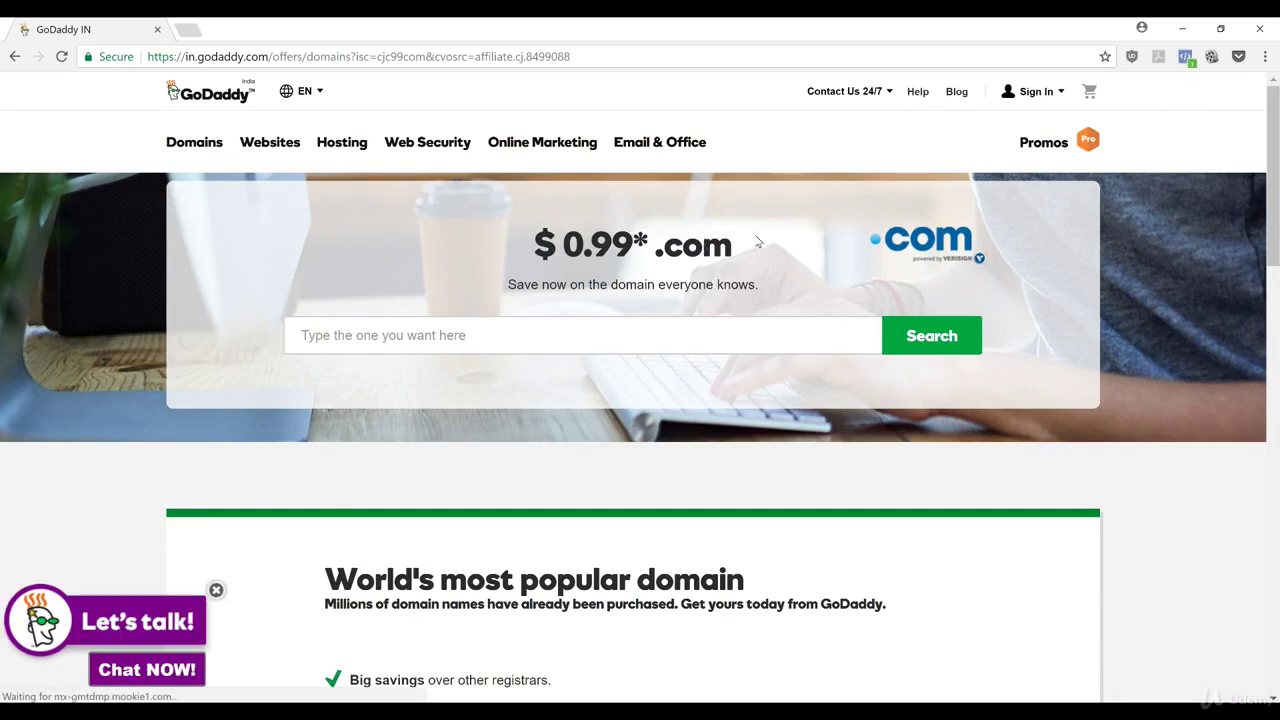
pyautogui.click(322, 92)
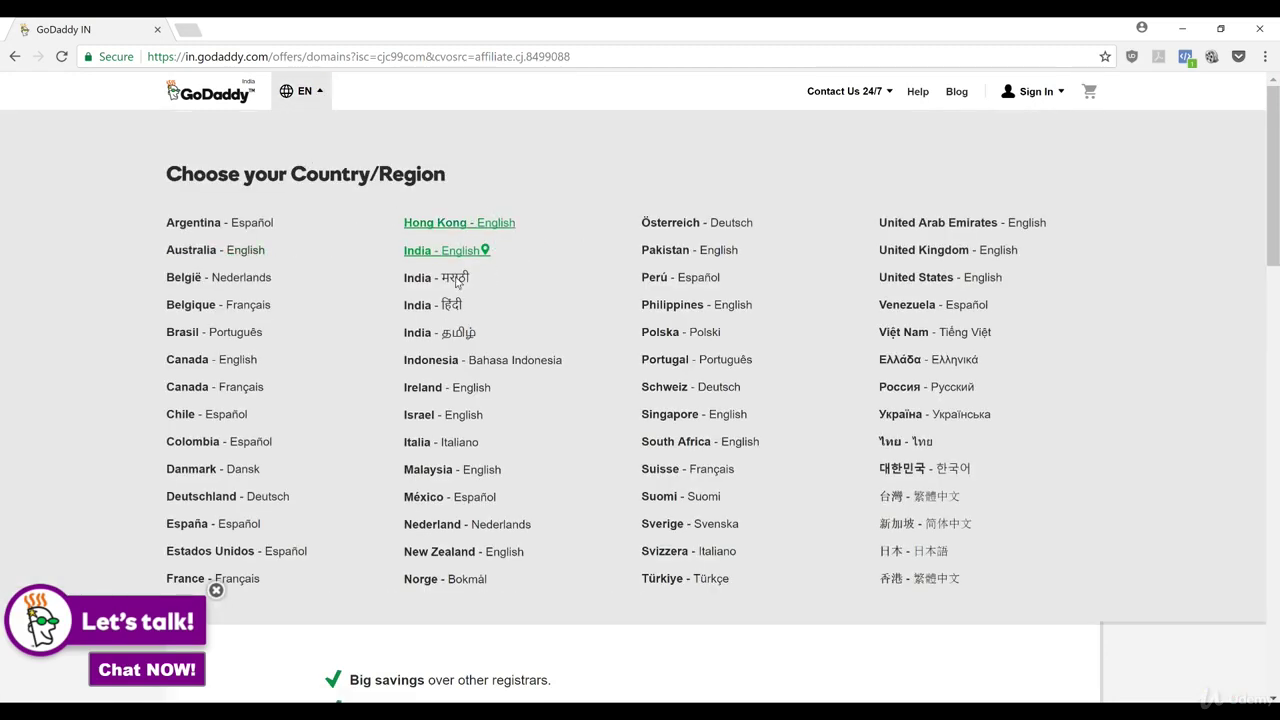
pyautogui.click(218, 253)
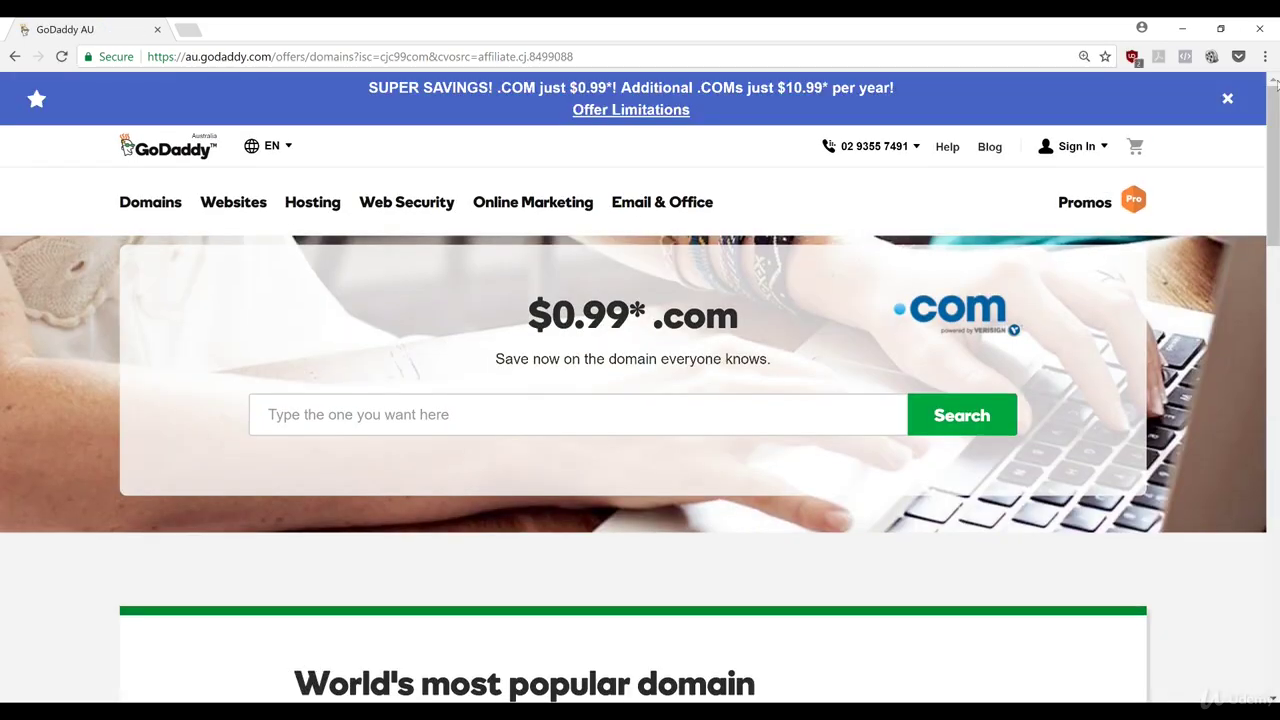
# Search cleanmodernwebsite in the $0.99 .com offer search box
pyautogui.click(1228, 98)
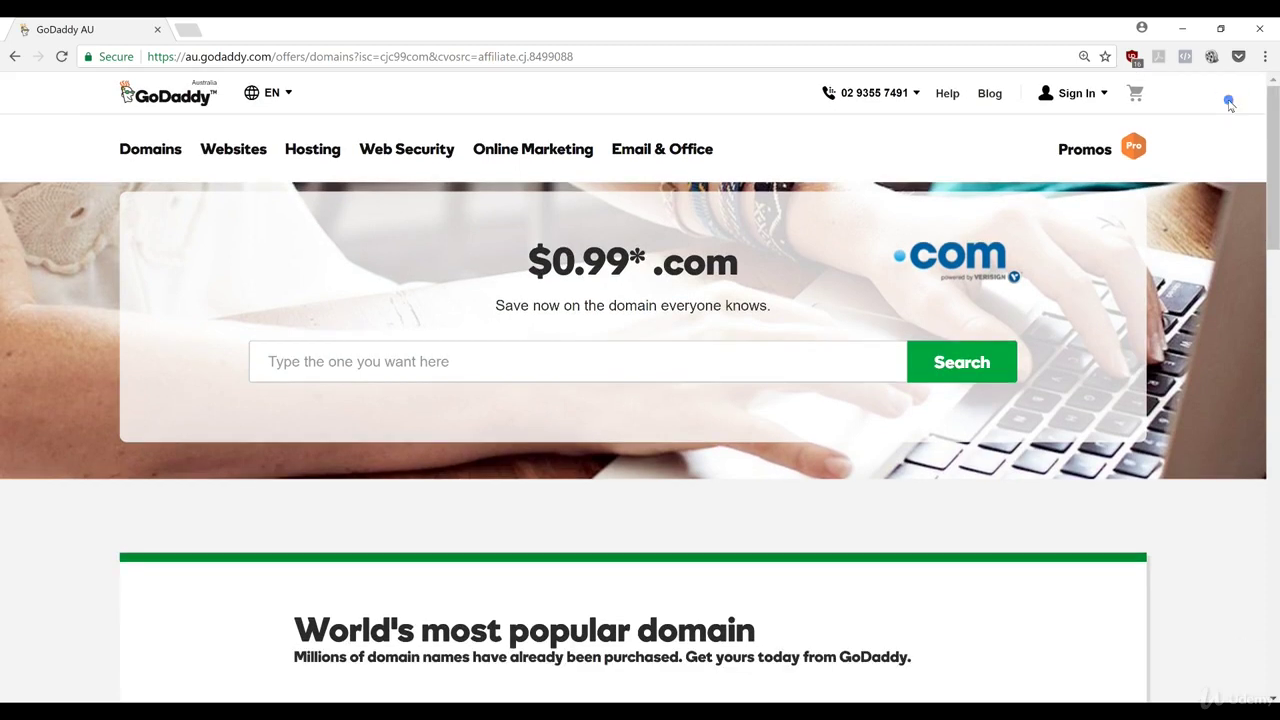
pyautogui.click(383, 369)
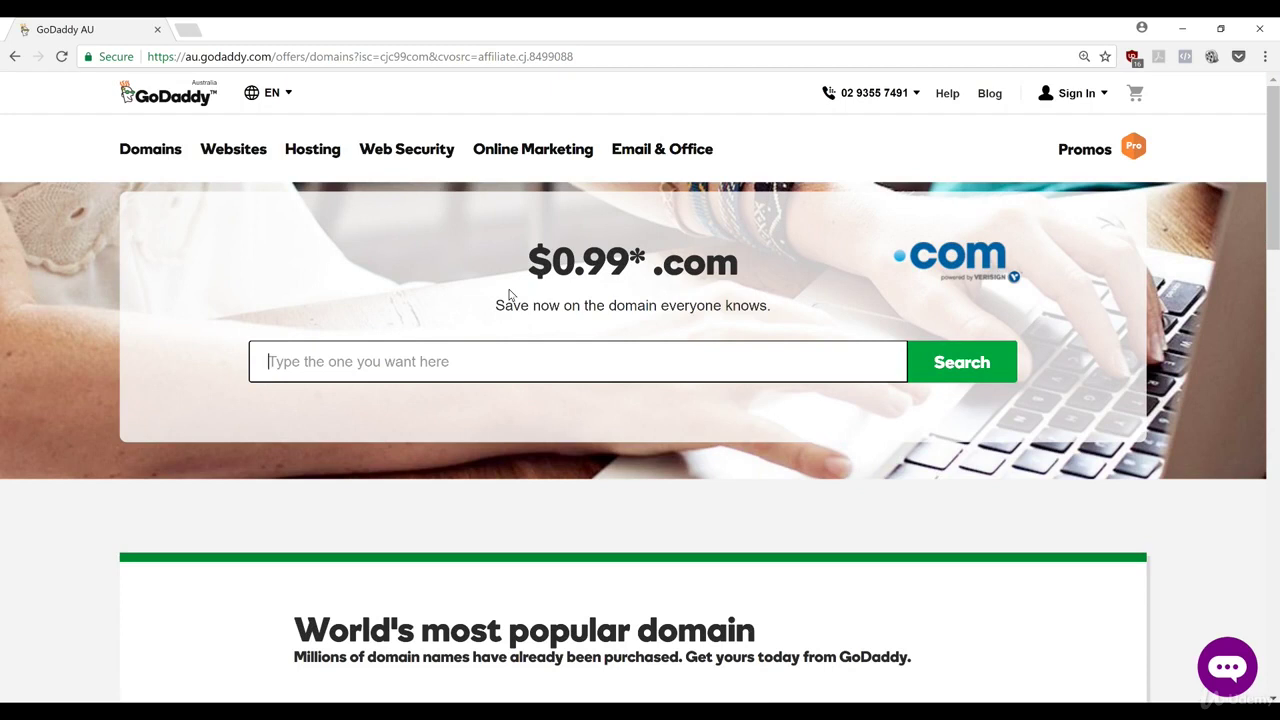
pyautogui.write('cl')
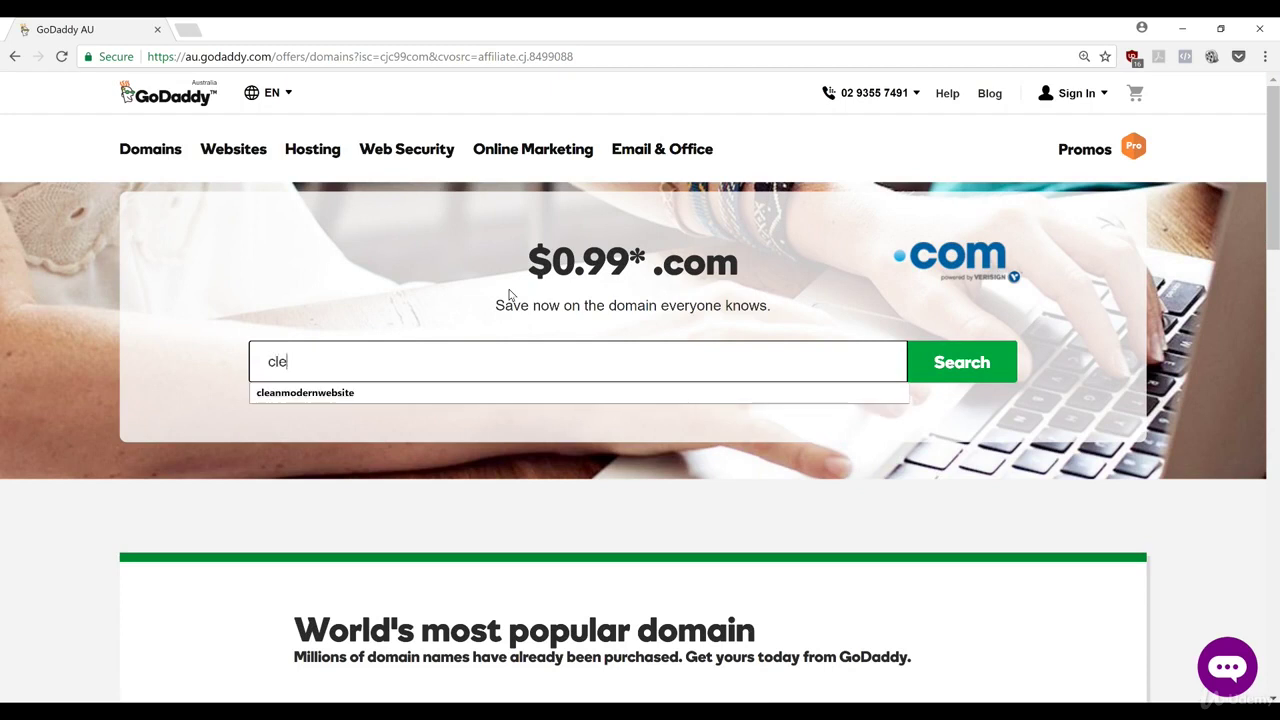
pyautogui.write('e')
pyautogui.click(486, 395)
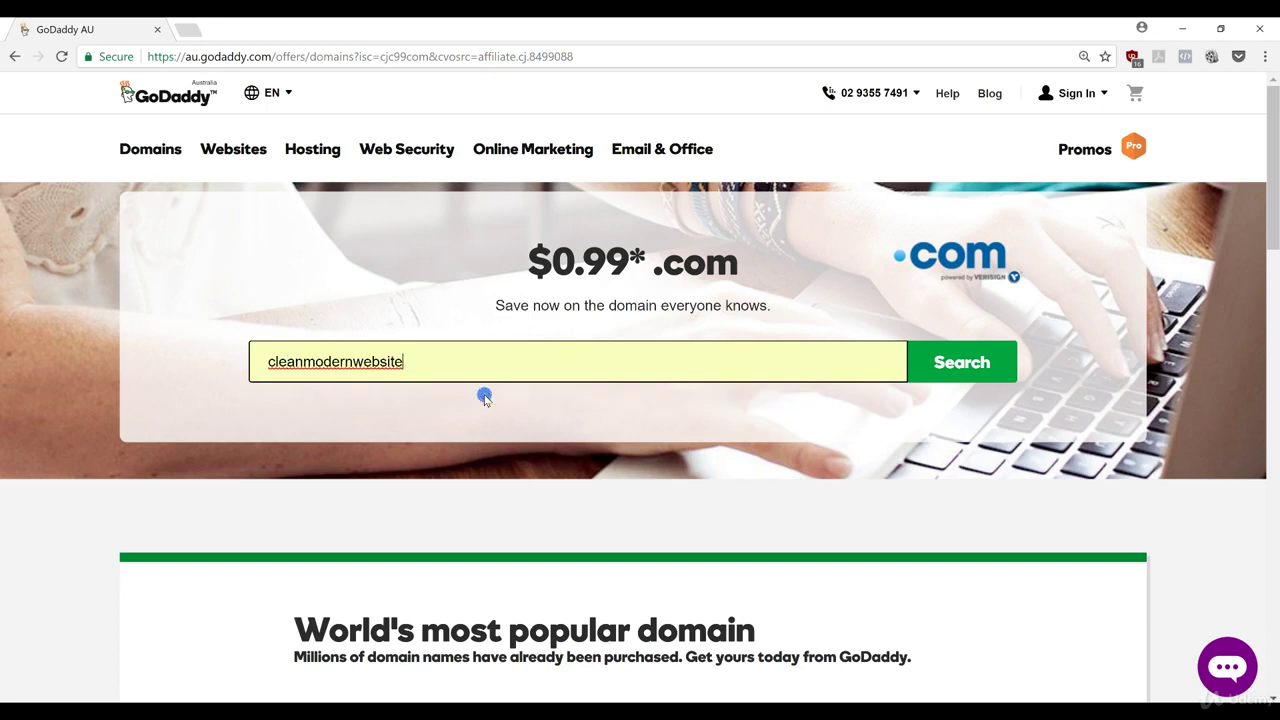
pyautogui.click(961, 362)
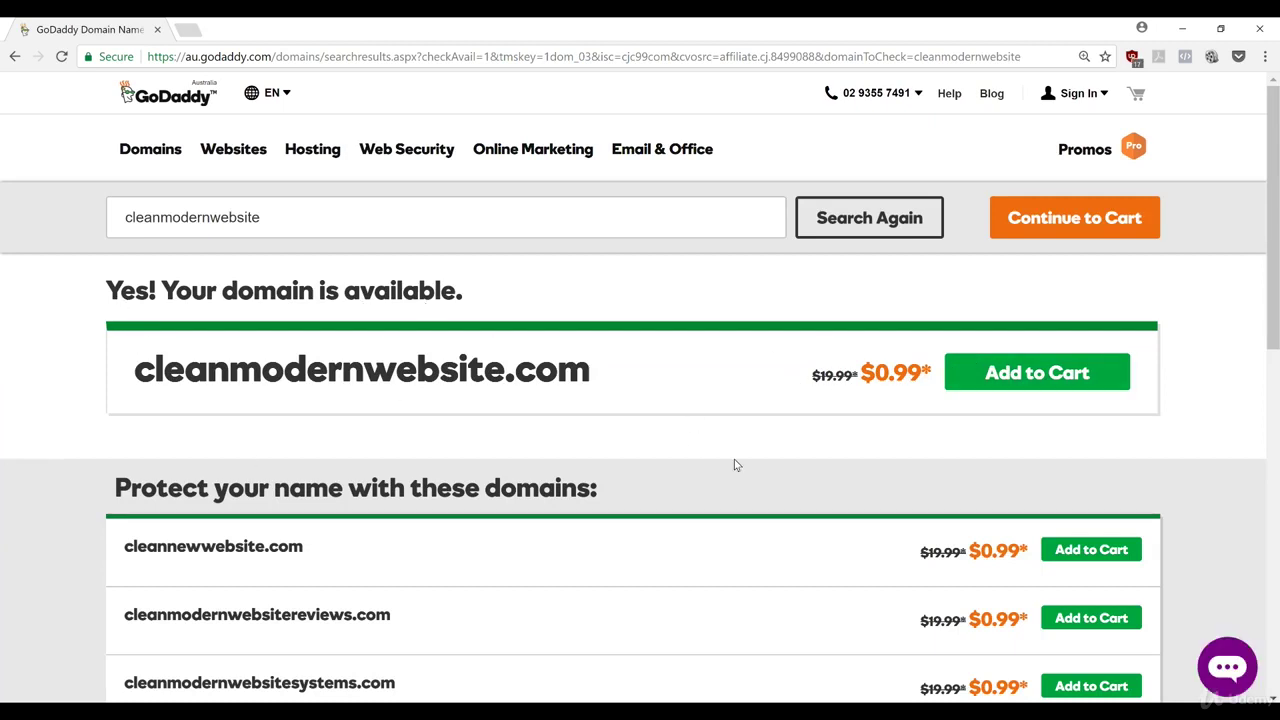
# Point out the $0.99 price, add cleanmodernwebsite.com to the cart and continue
pyautogui.moveTo(894, 374); pyautogui.dragTo(852, 374)
pyautogui.click(862, 376)
pyautogui.click(914, 370)
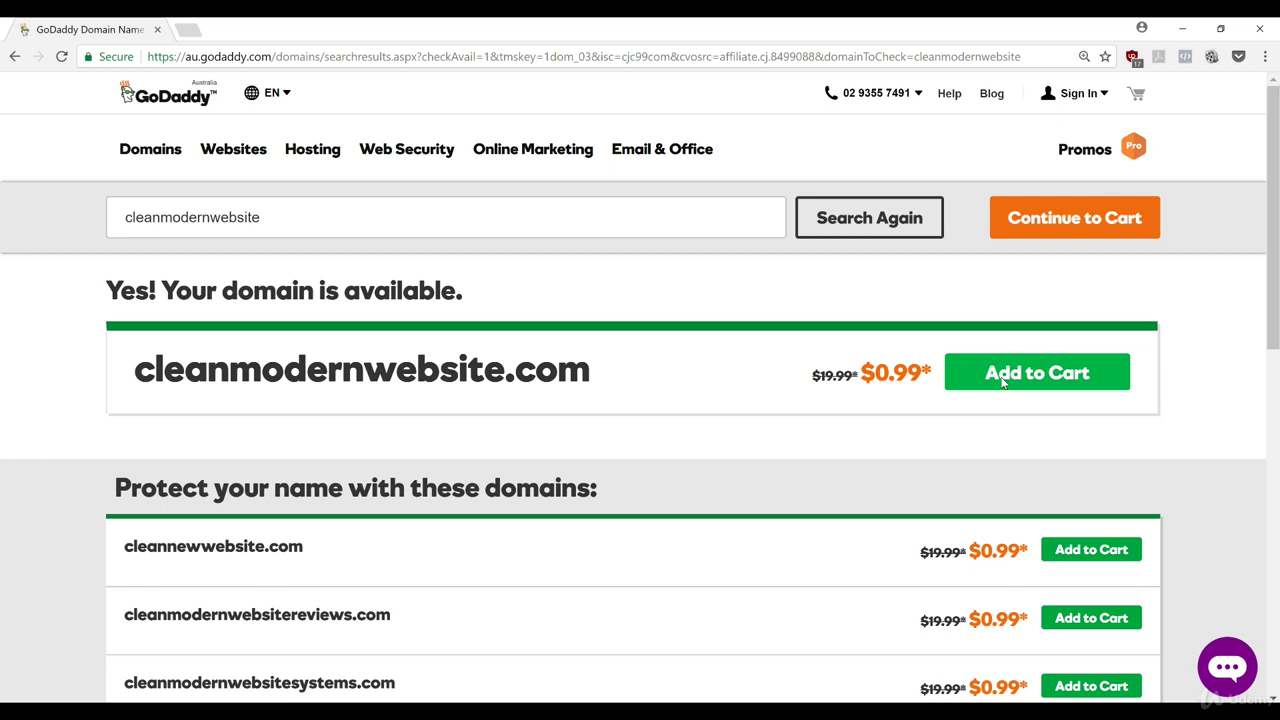
pyautogui.click(1003, 381)
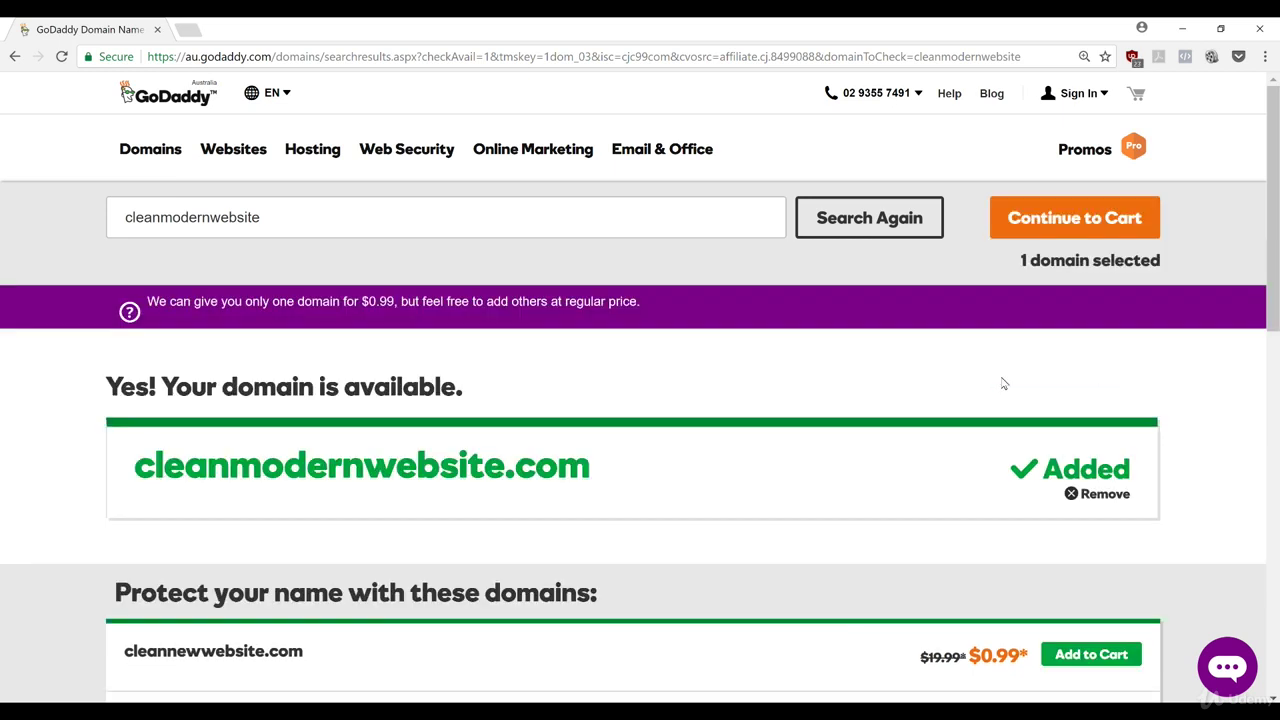
pyautogui.click(1069, 227)
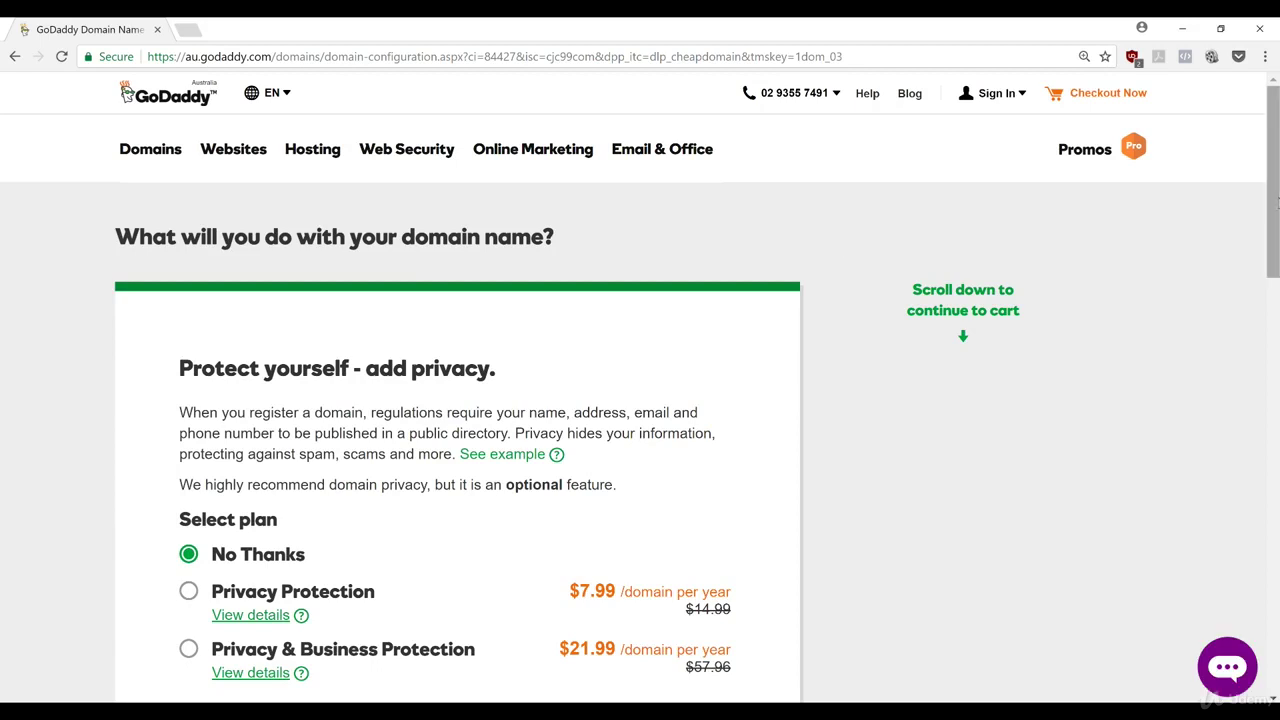
# Leave domain privacy protection declined with No Thanks
pyautogui.moveTo(1276, 133); pyautogui.dragTo(1276, 189)
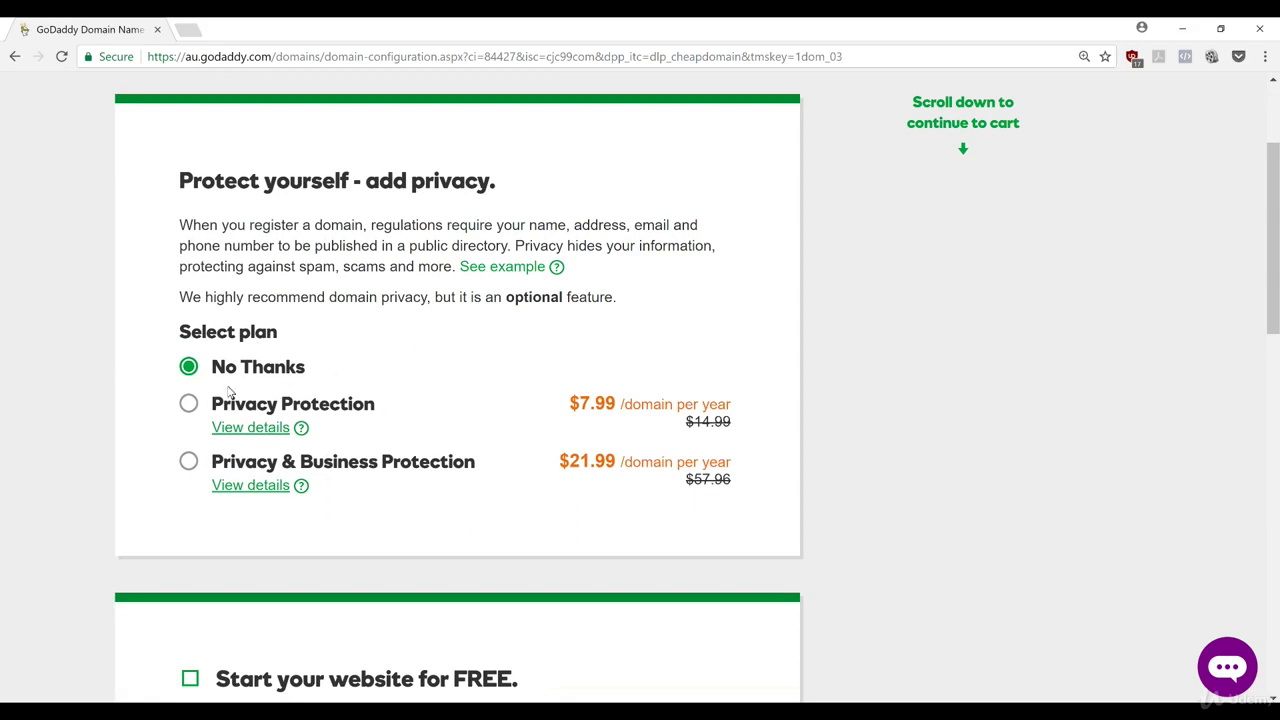
pyautogui.click(189, 405)
pyautogui.click(188, 368)
# Keep the $6.49/mo custom email plan on No Thanks and continue to the cart
pyautogui.moveTo(1274, 270); pyautogui.dragTo(1274, 302)
pyautogui.scroll(-3, 889, 314)
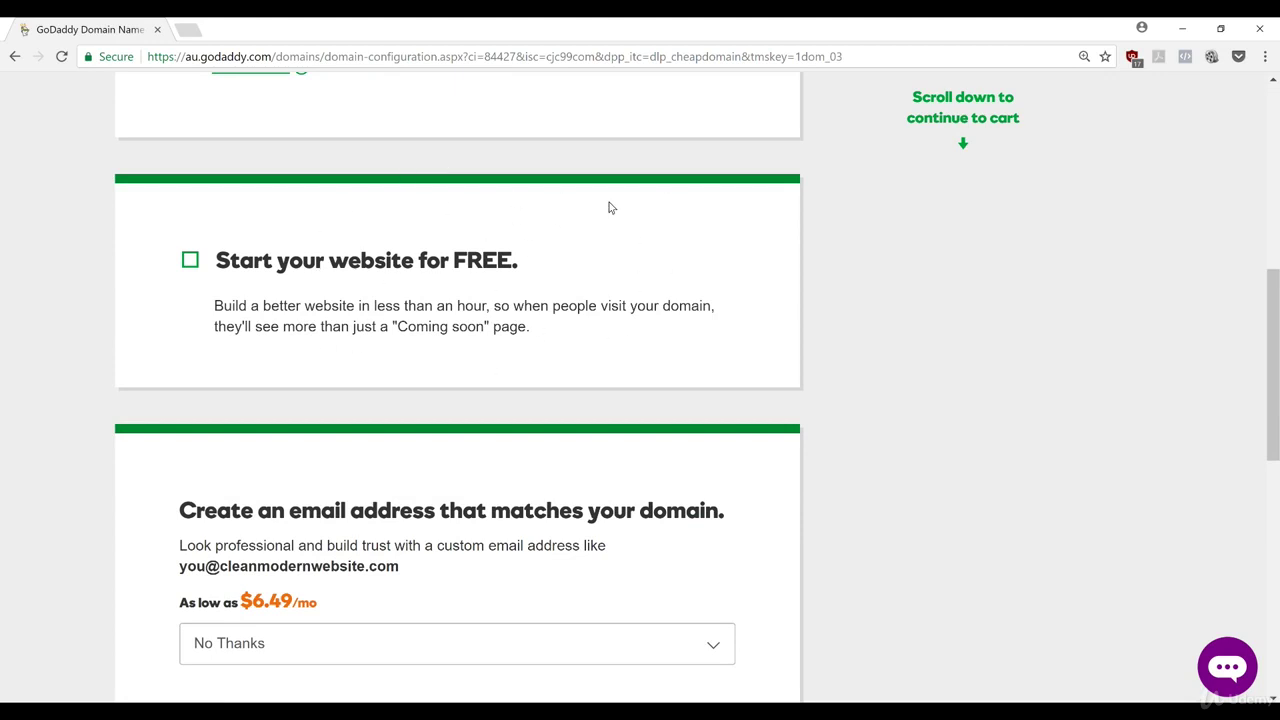
pyautogui.moveTo(1276, 328); pyautogui.dragTo(1276, 388)
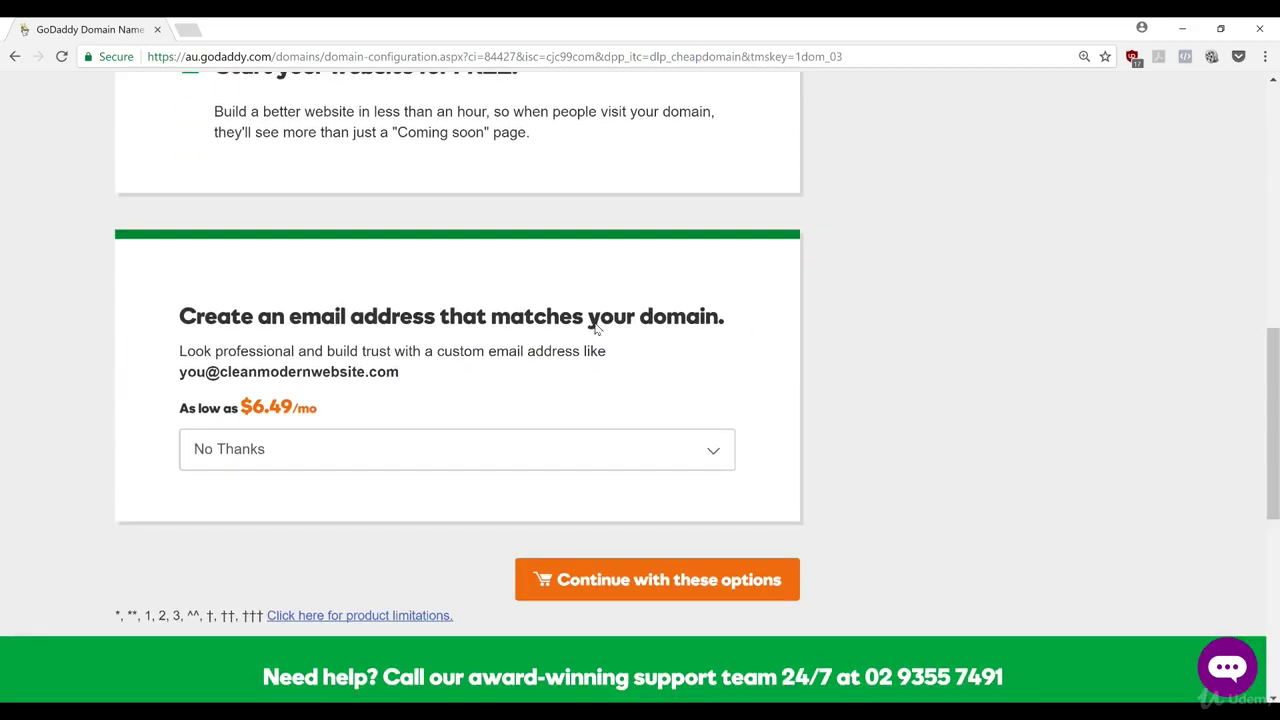
pyautogui.click(336, 452)
pyautogui.click(310, 492)
pyautogui.moveTo(176, 378); pyautogui.dragTo(396, 386)
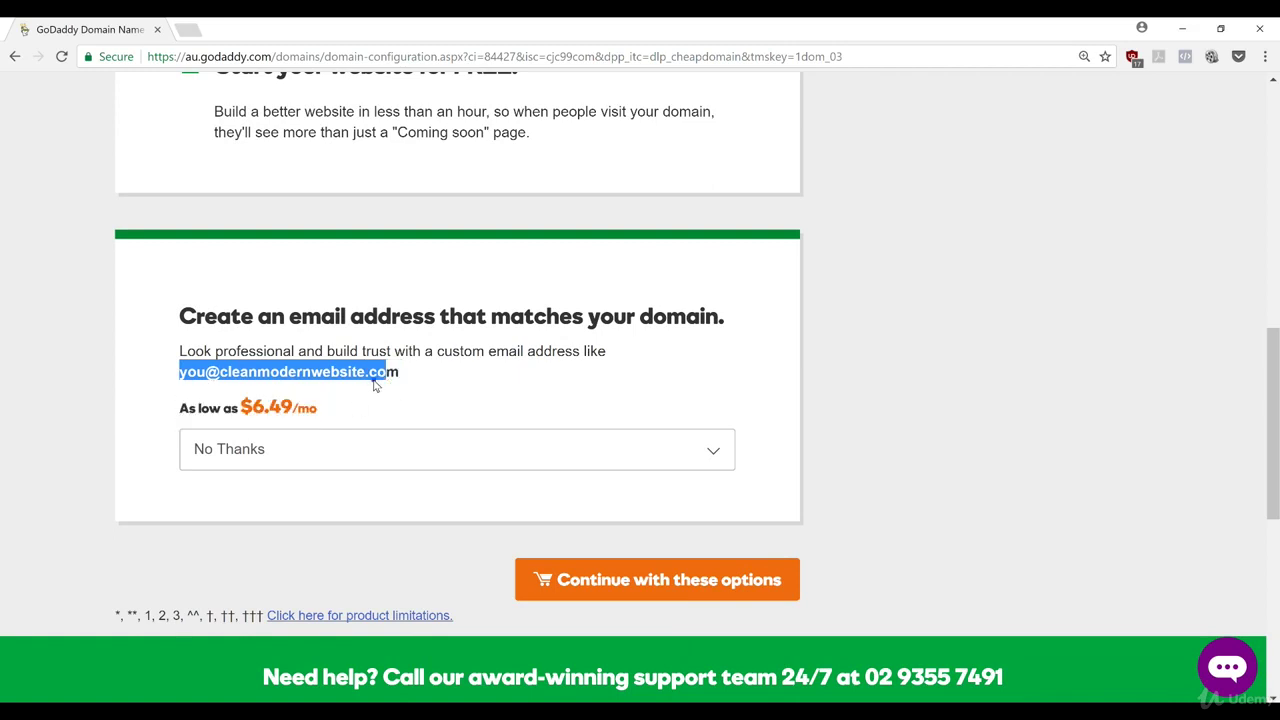
pyautogui.click(374, 383)
pyautogui.moveTo(251, 416); pyautogui.dragTo(360, 405)
pyautogui.click(358, 405)
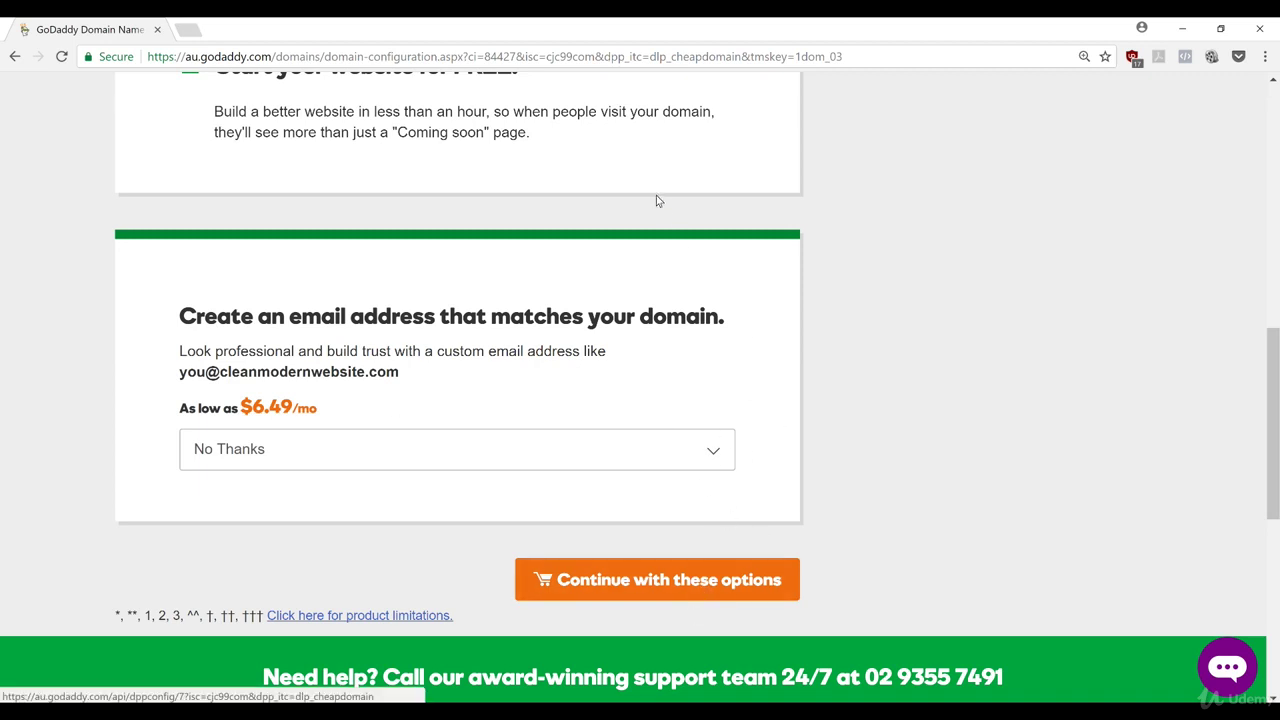
pyautogui.click(664, 587)
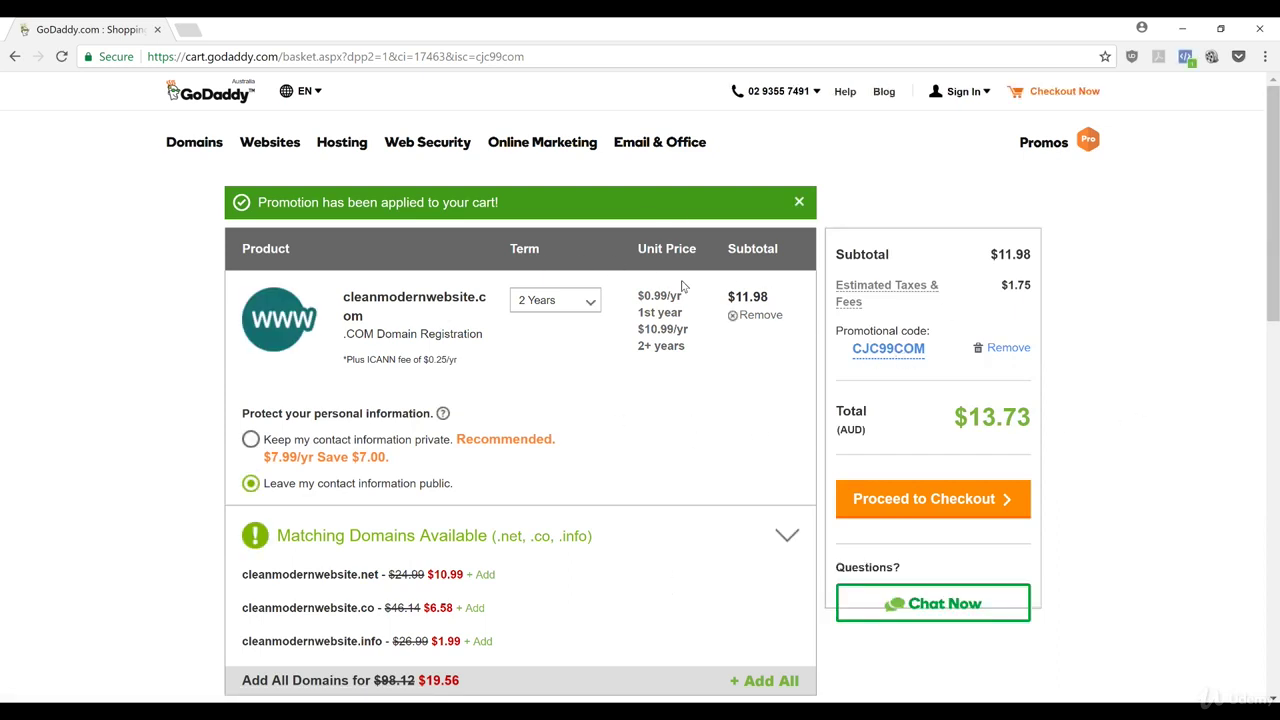
# Set the registration term to 1 Year for a $1.36 AUD total and proceed to checkout
pyautogui.click(575, 305)
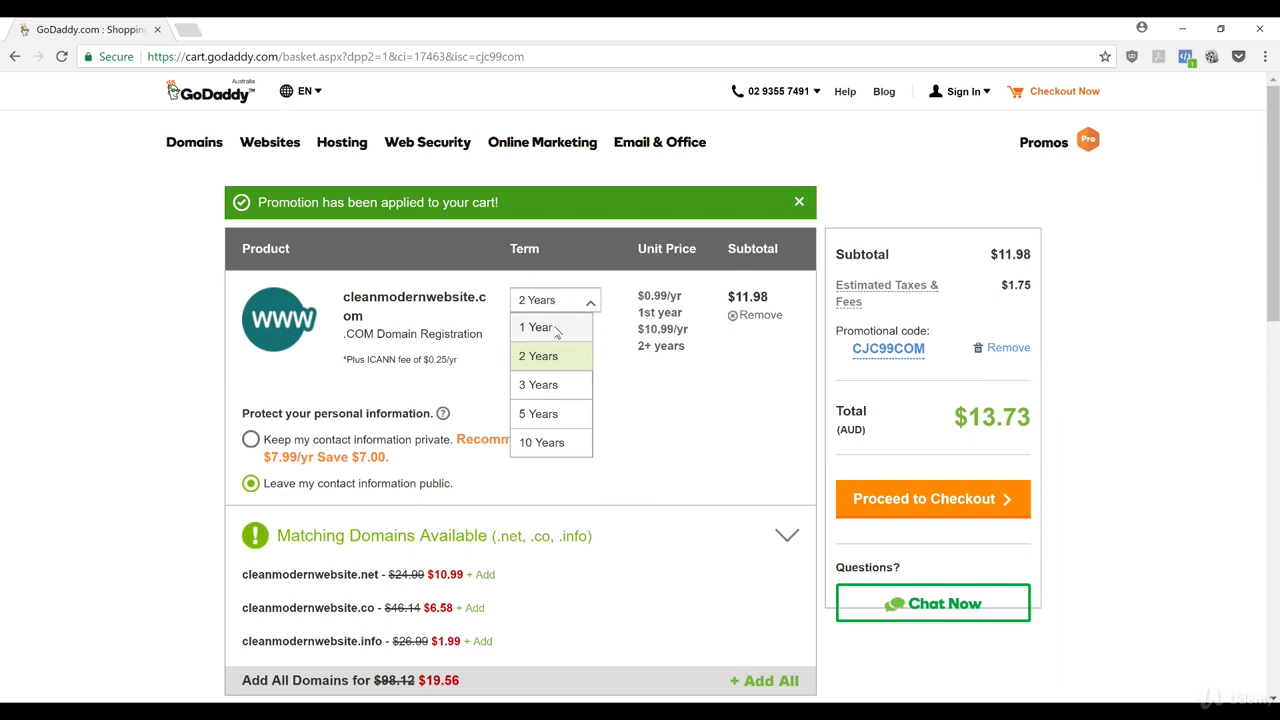
pyautogui.click(557, 328)
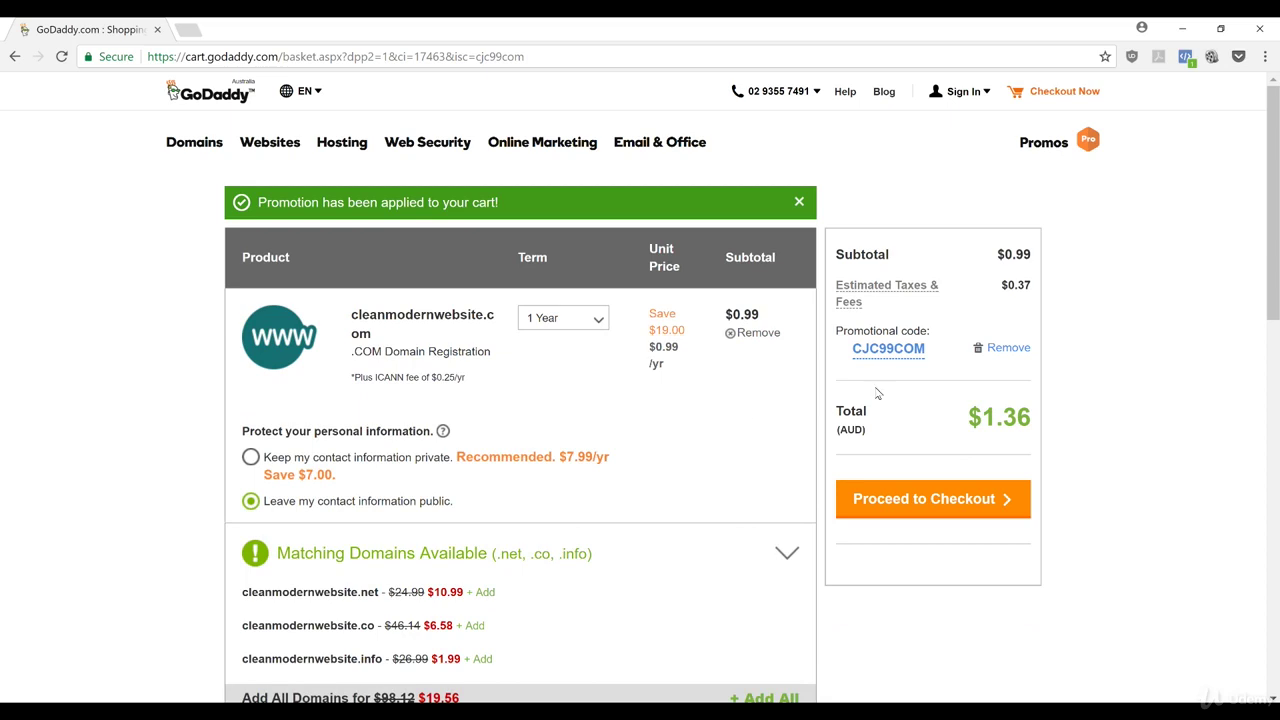
pyautogui.doubleClick(1004, 288)
pyautogui.click(1017, 297)
pyautogui.moveTo(1272, 210); pyautogui.dragTo(1277, 168)
pyautogui.click(935, 517)
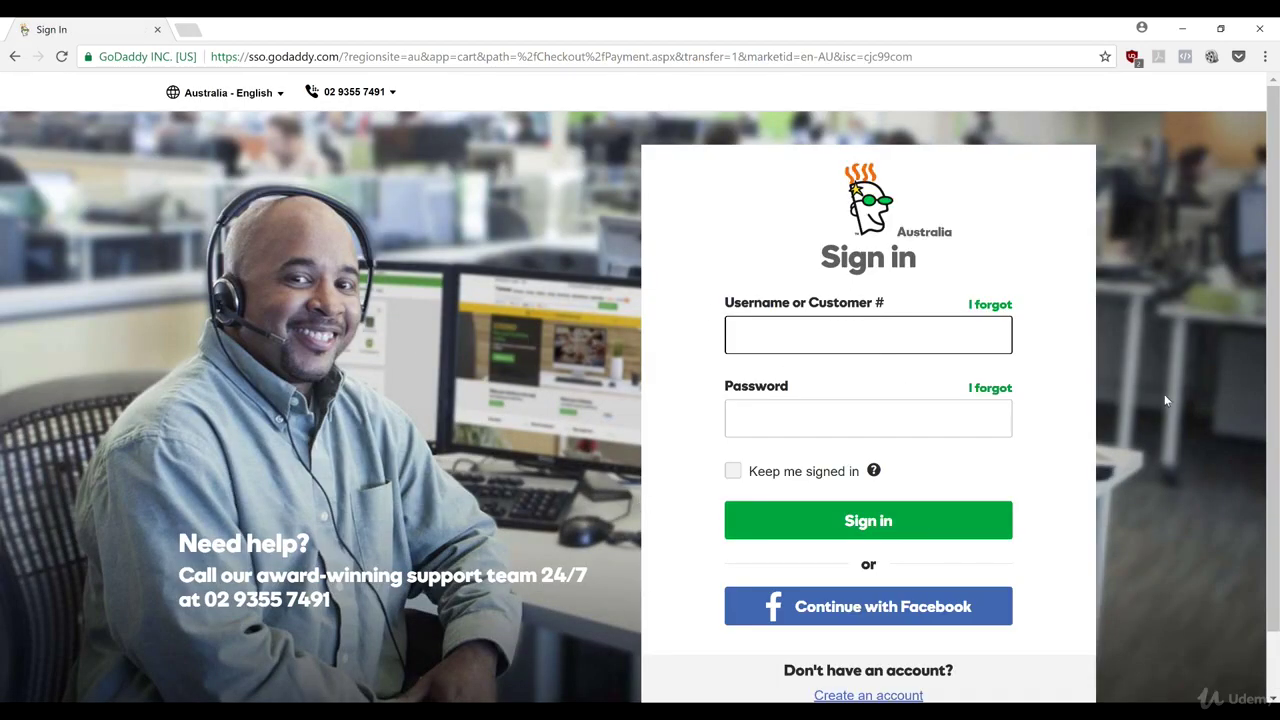
# Follow the 'Create an account' link at the bottom of the sign-in page
pyautogui.scroll(-2, 1276, 200)
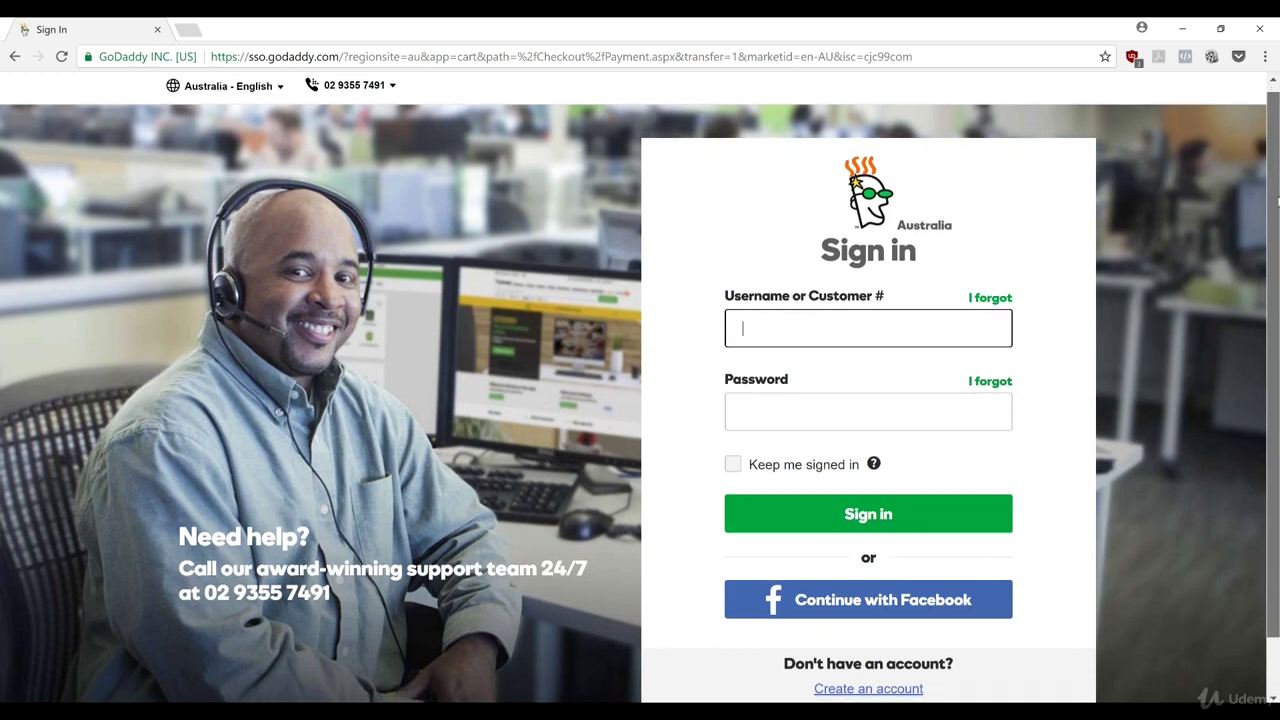
pyautogui.scroll(-2, 1277, 252)
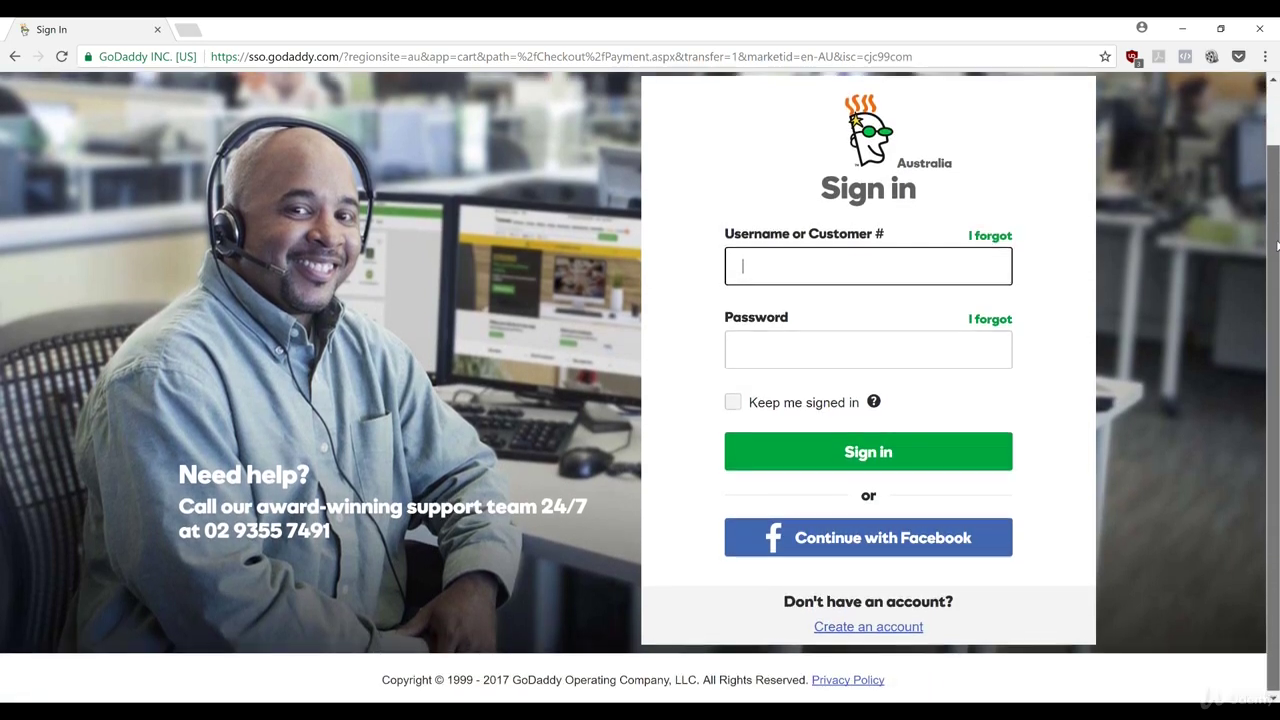
pyautogui.scroll(3, 1277, 252)
pyautogui.scroll(1, 909, 429)
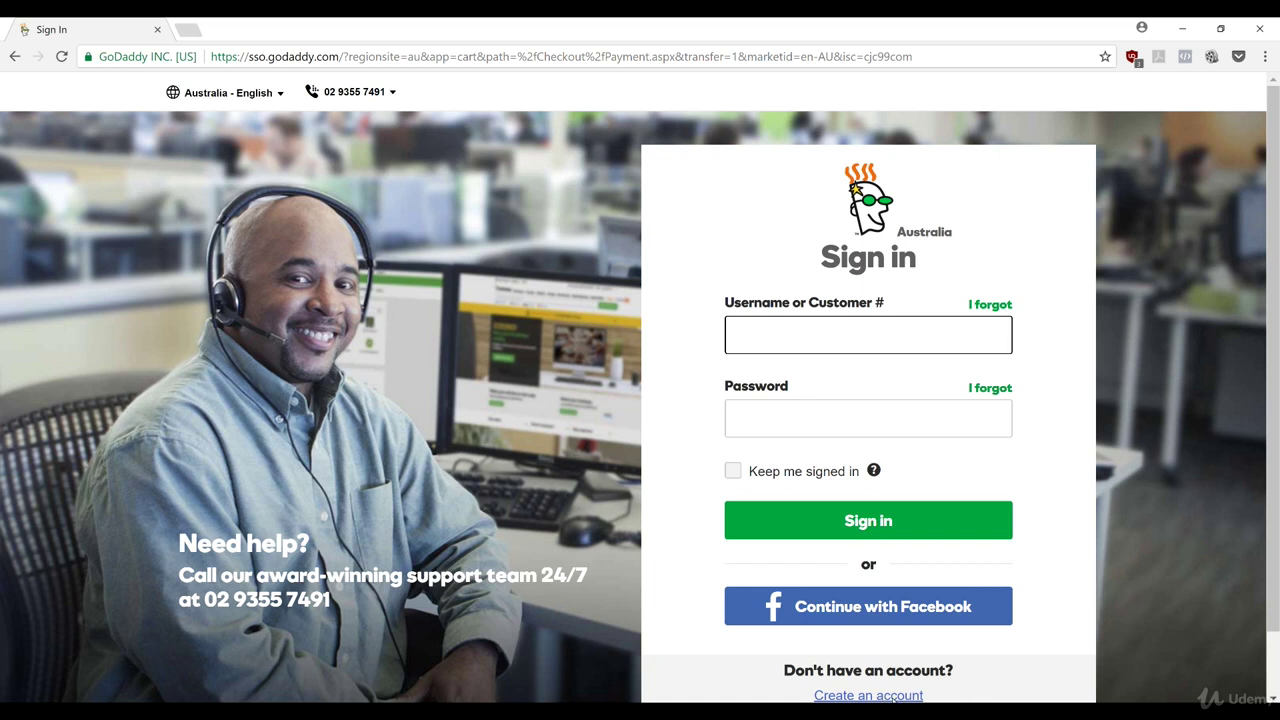
pyautogui.click(893, 696)
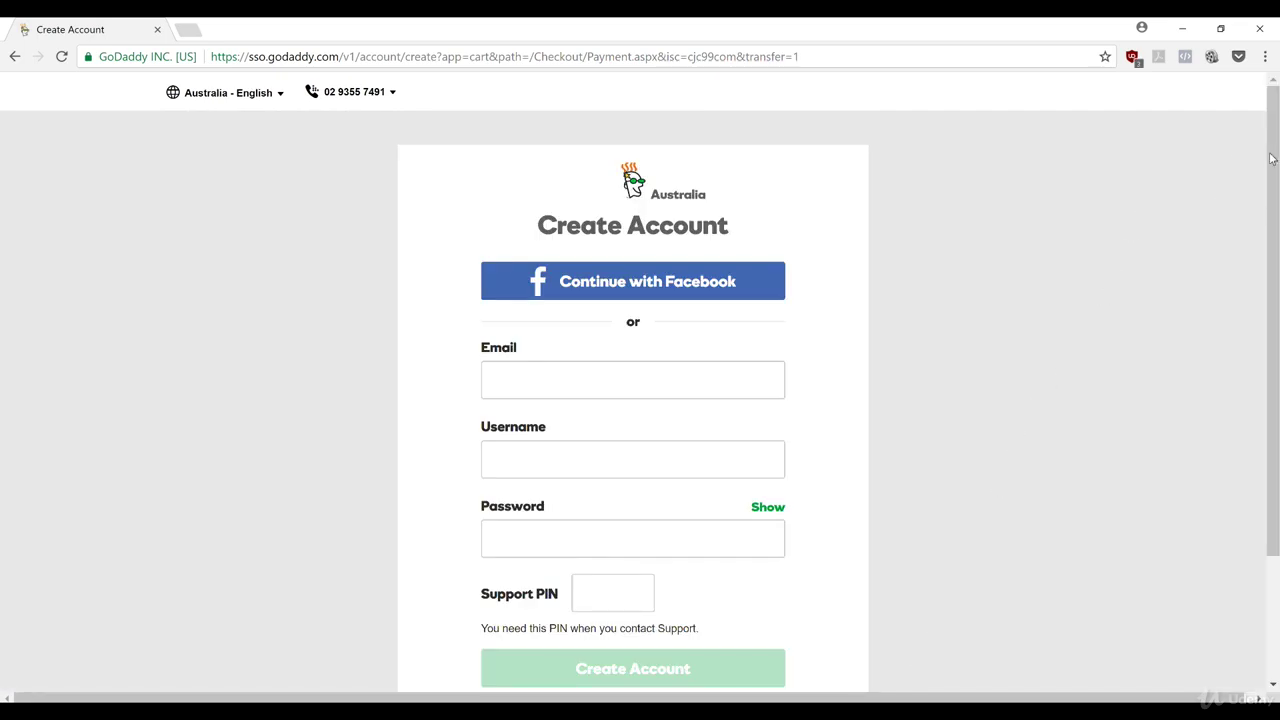
# Step through the Email, Username, Password and Support PIN fields of the signup form
pyautogui.moveTo(1272, 158); pyautogui.dragTo(1188, 204)
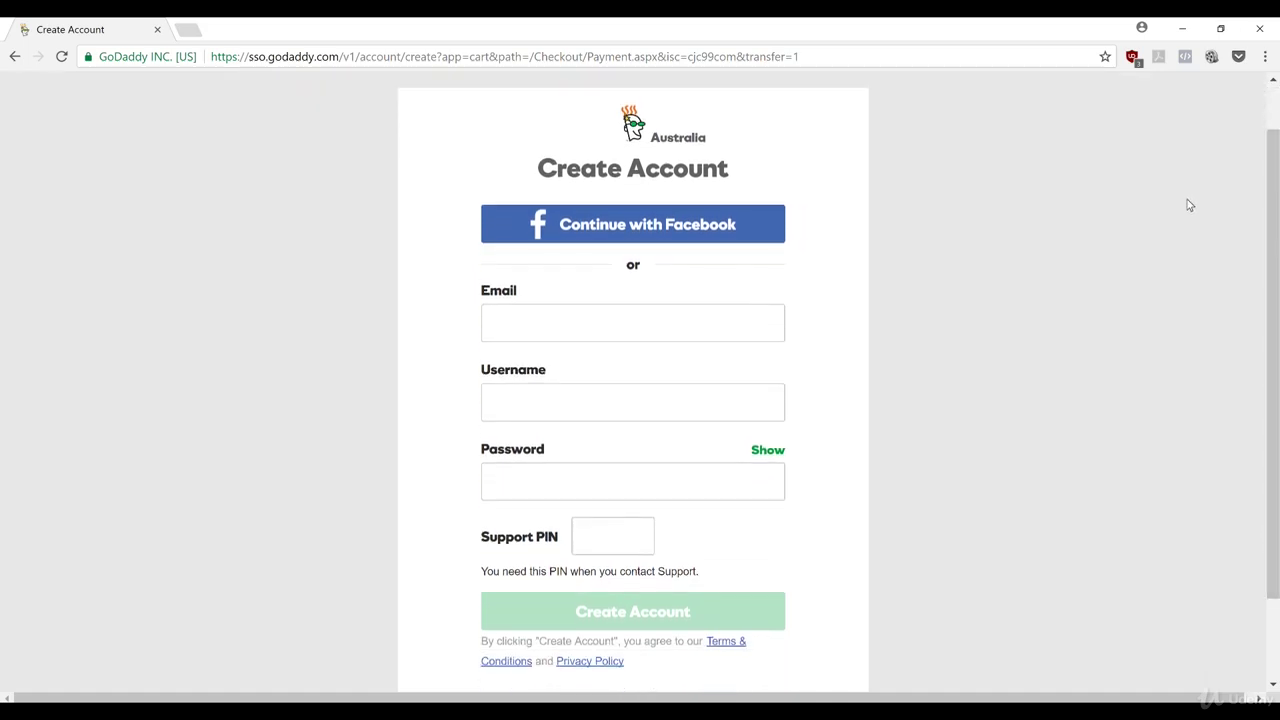
pyautogui.click(570, 328)
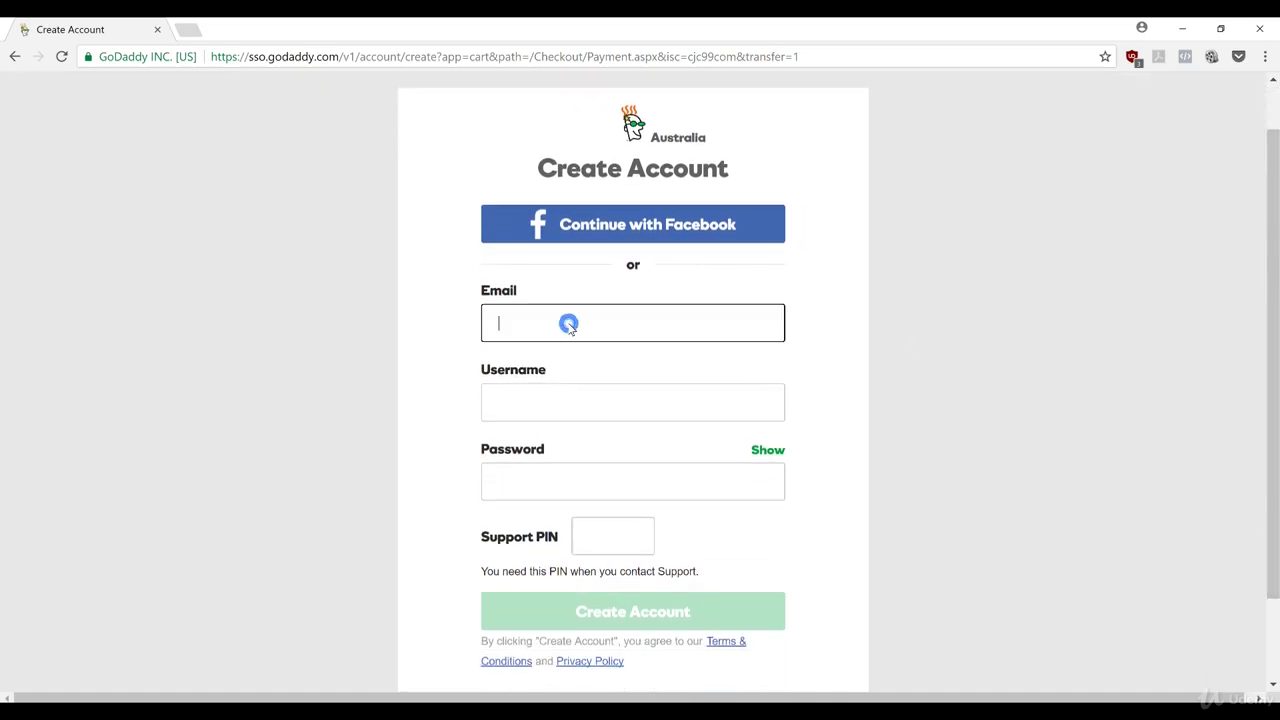
pyautogui.click(531, 410)
pyautogui.click(415, 537)
pyautogui.click(561, 536)
pyautogui.click(420, 529)
pyautogui.click(608, 584)
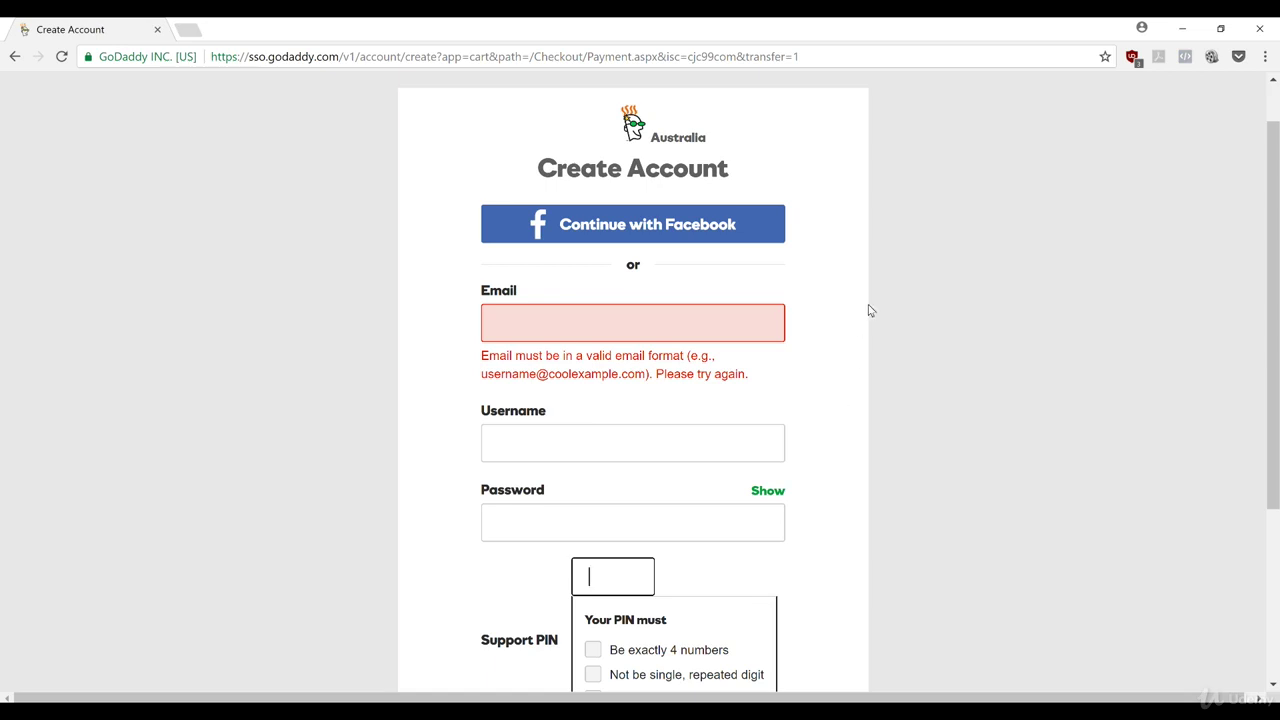
pyautogui.scroll(-1, 967, 273)
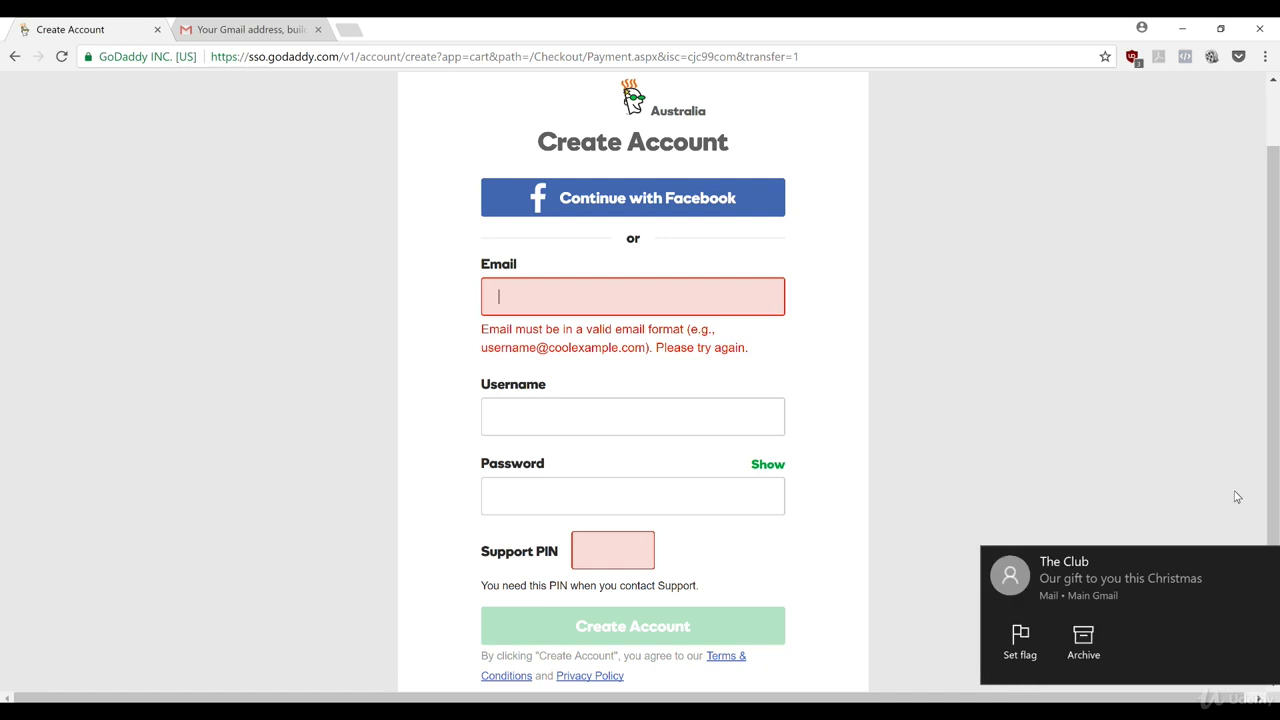
# Dismiss the two desktop notifications and paste the Gmail address into Email
pyautogui.click(1268, 565)
pyautogui.click(1267, 514)
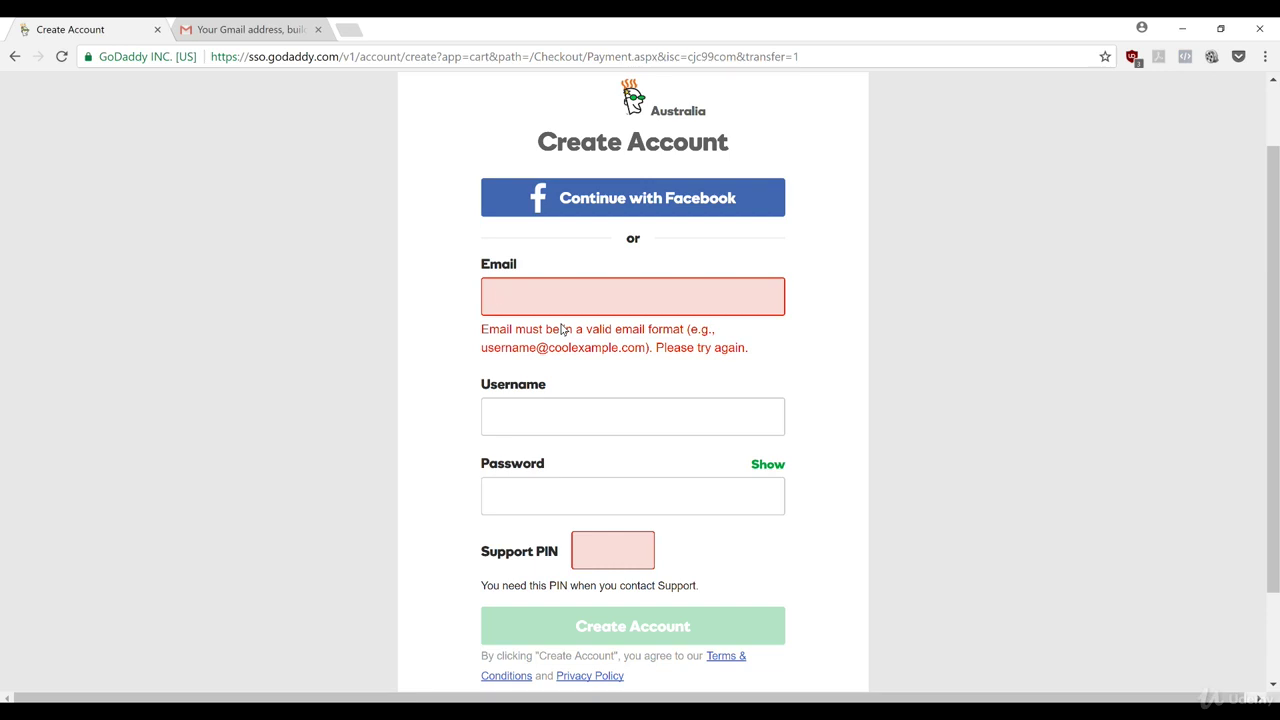
pyautogui.hotkey('ctrl', 'v')
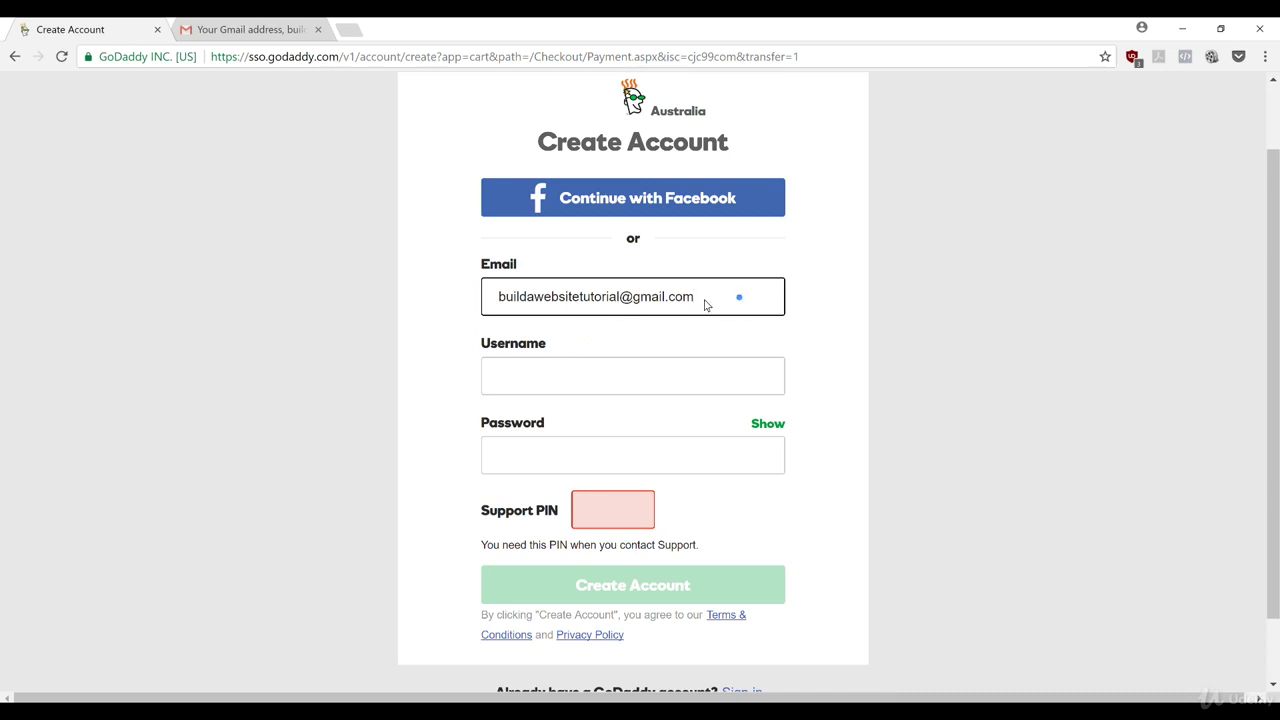
# Paste the account e-mail address into Username, trying another name before reverting to the e-mail
pyautogui.moveTo(705, 305); pyautogui.dragTo(463, 300)
pyautogui.moveTo(711, 298); pyautogui.dragTo(748, 300)
pyautogui.click(543, 387)
pyautogui.hotkey('ctrl', 'v')
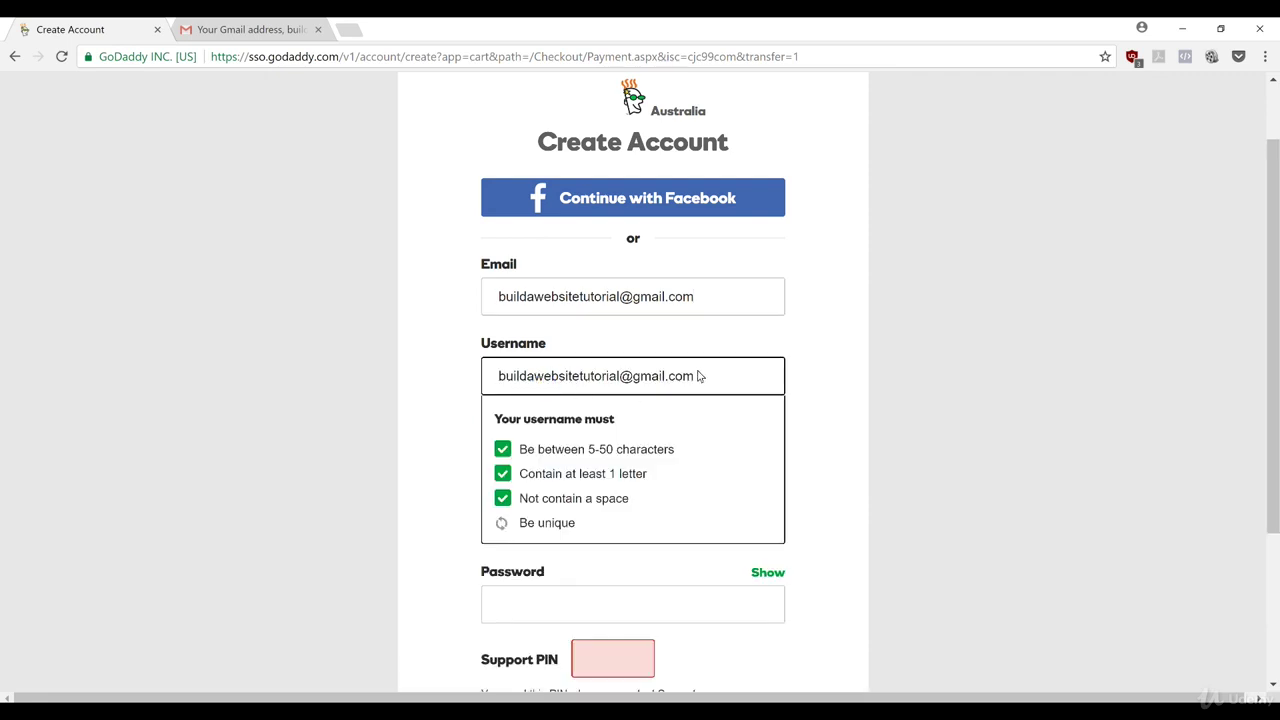
pyautogui.moveTo(748, 378); pyautogui.dragTo(466, 374)
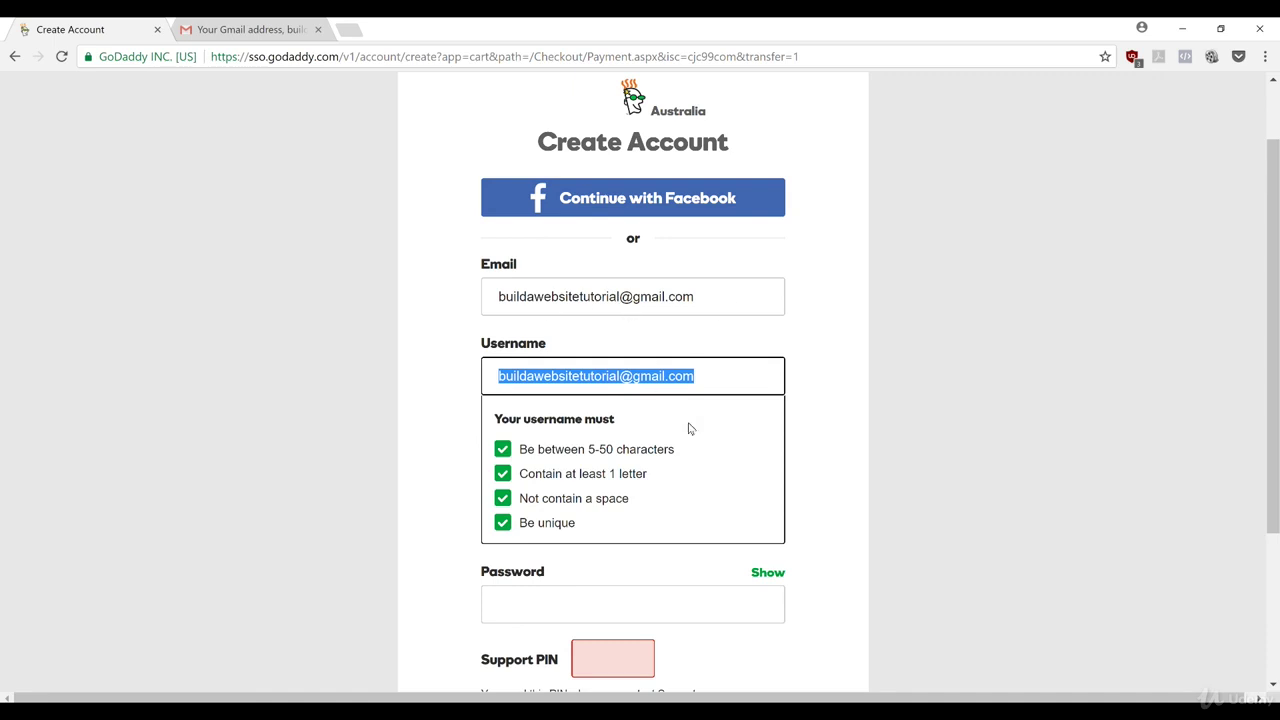
pyautogui.write('isaac7777')
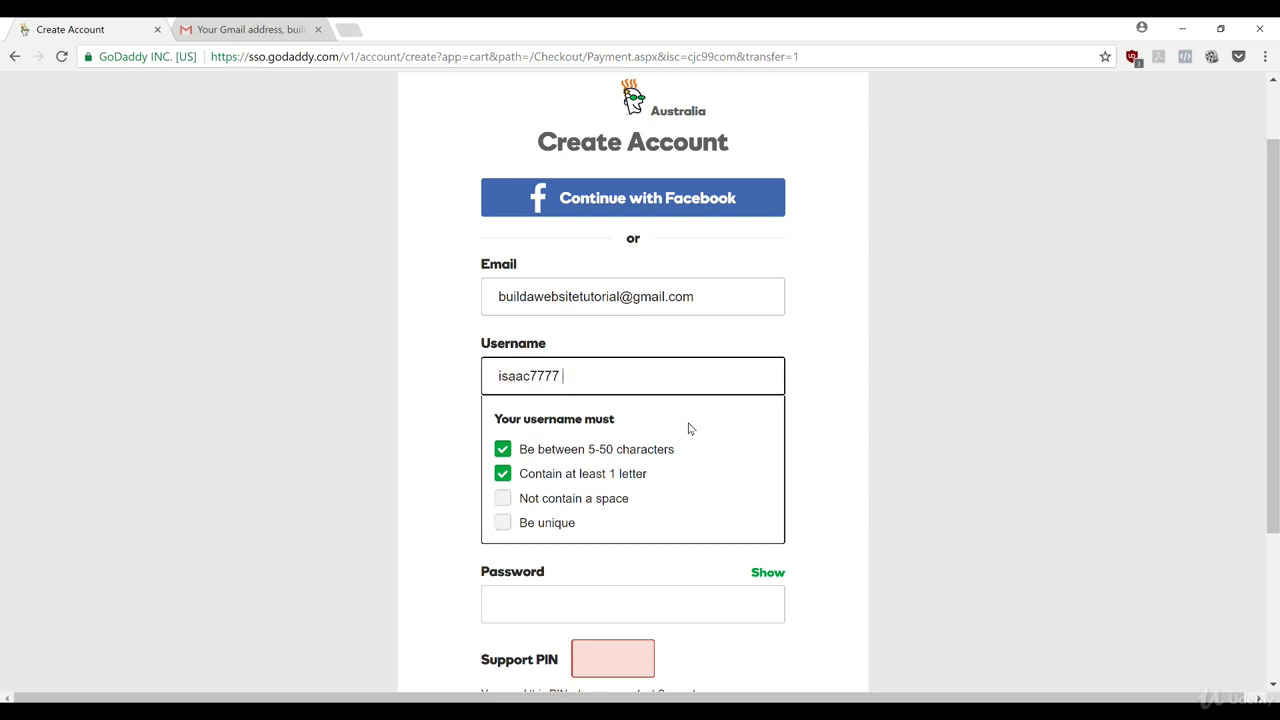
pyautogui.press('BackSpace')
pyautogui.press('BackSpace')
pyautogui.press('BackSpace')
pyautogui.press('BackSpace')
pyautogui.press('BackSpace')
pyautogui.press('BackSpace')
pyautogui.press('BackSpace')
pyautogui.press('BackSpace')
pyautogui.press('BackSpace')
pyautogui.press('BackSpace')
pyautogui.hotkey('ctrl', 'z')
pyautogui.hotkey('ctrl', 'z')
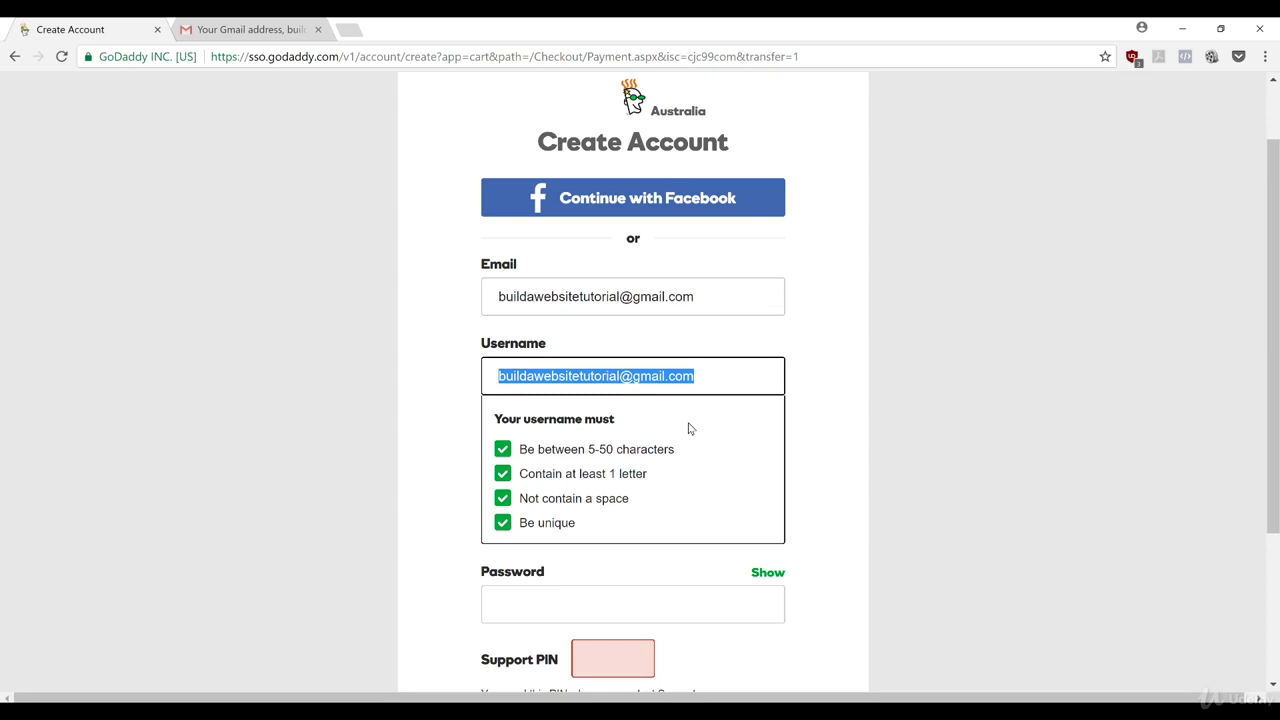
pyautogui.click(821, 311)
pyautogui.scroll(-2, 694, 420)
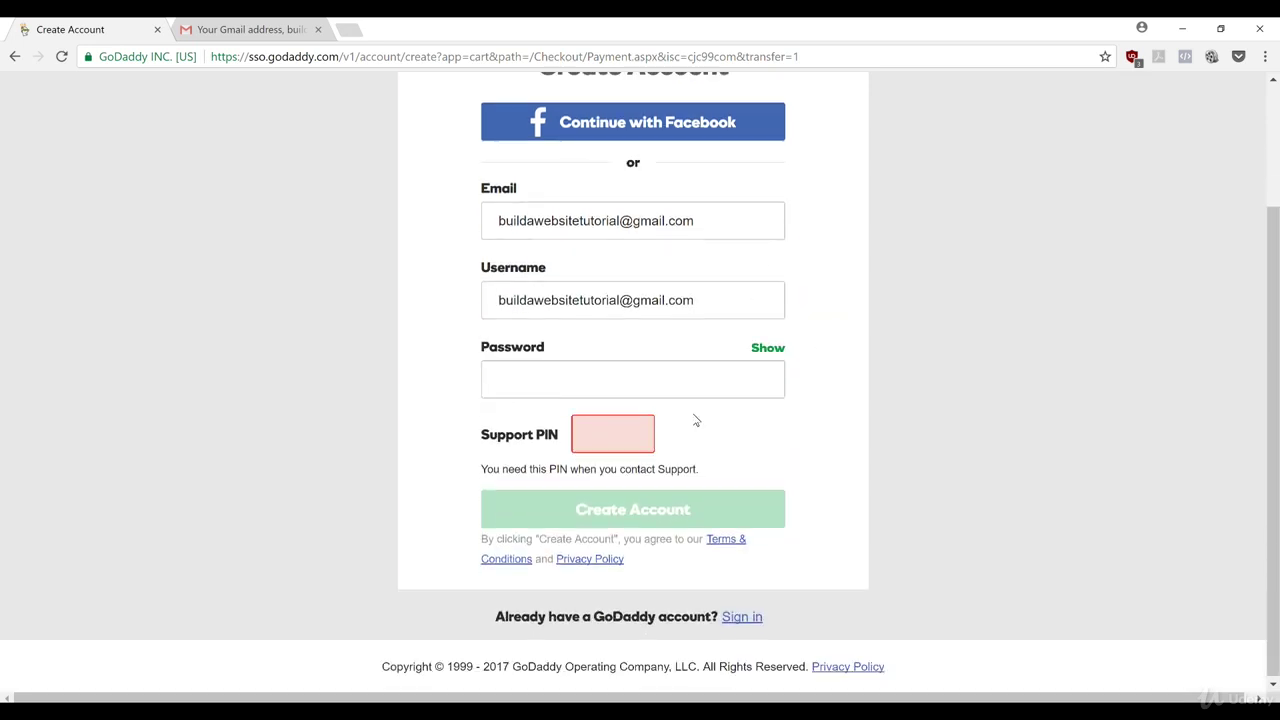
pyautogui.click(550, 389)
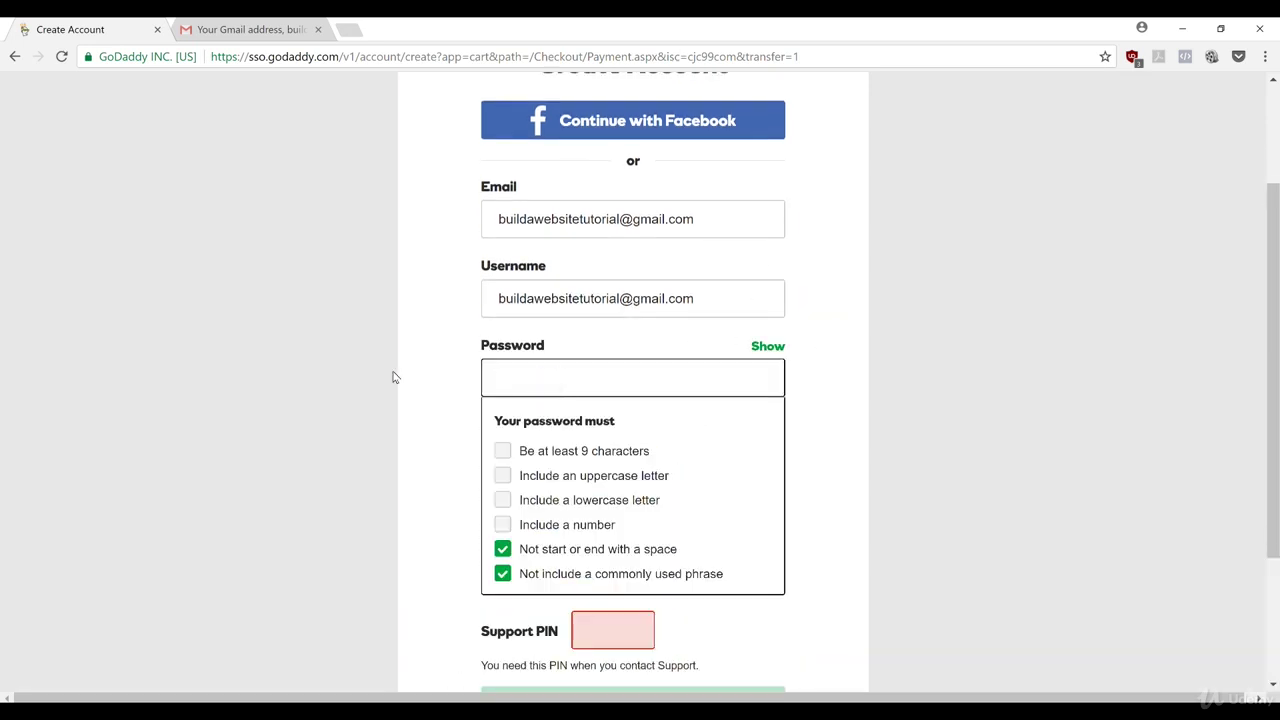
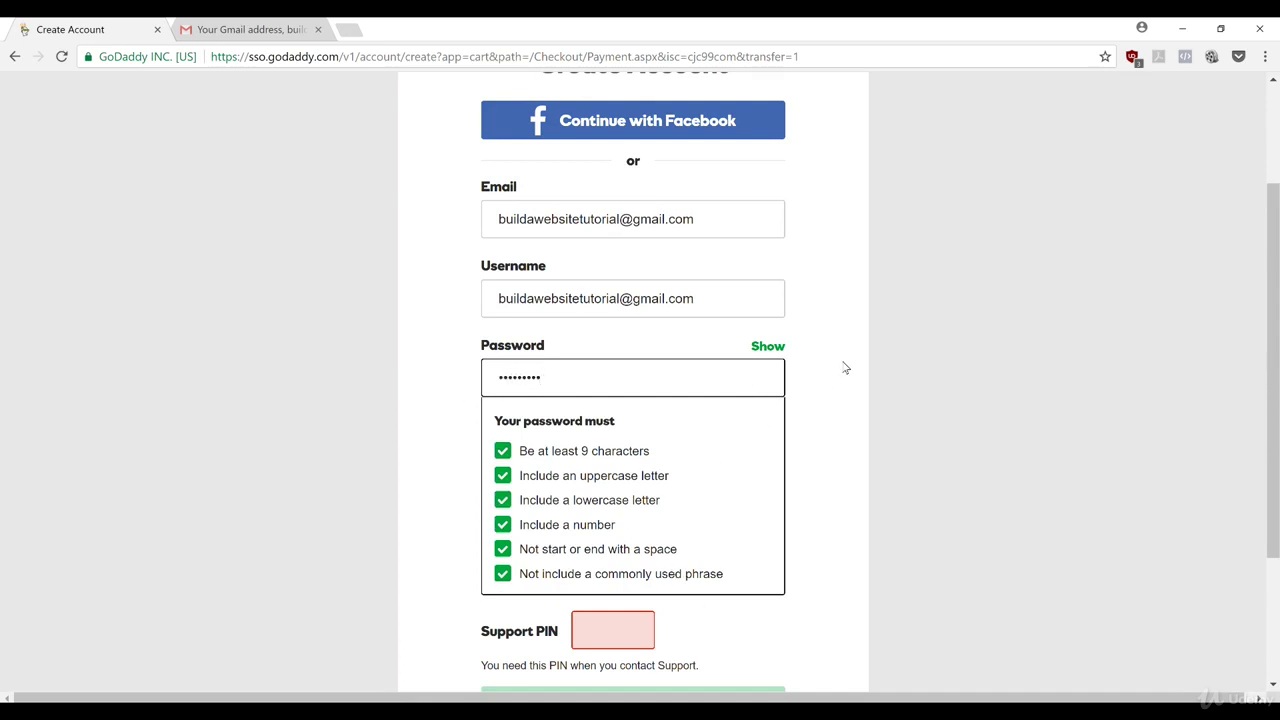
# Enter the account password and a 4-digit support PIN, then submit Create Account
pyautogui.click(838, 261)
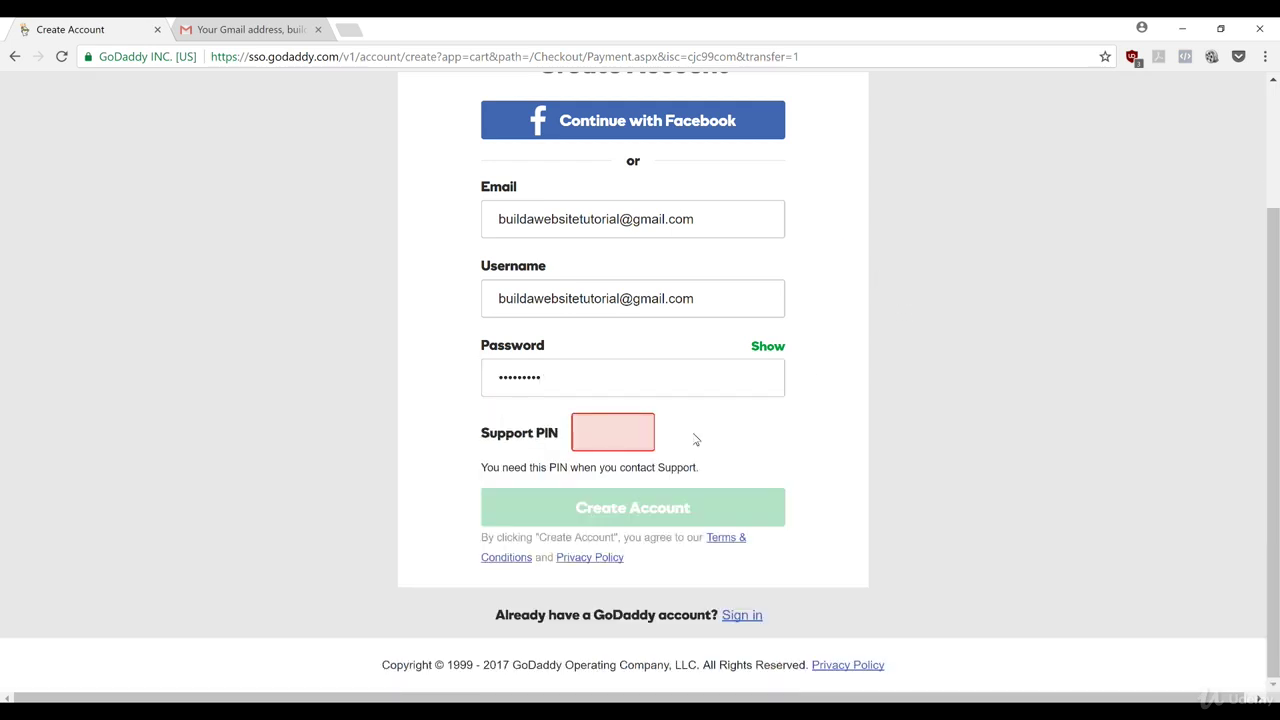
pyautogui.click(618, 436)
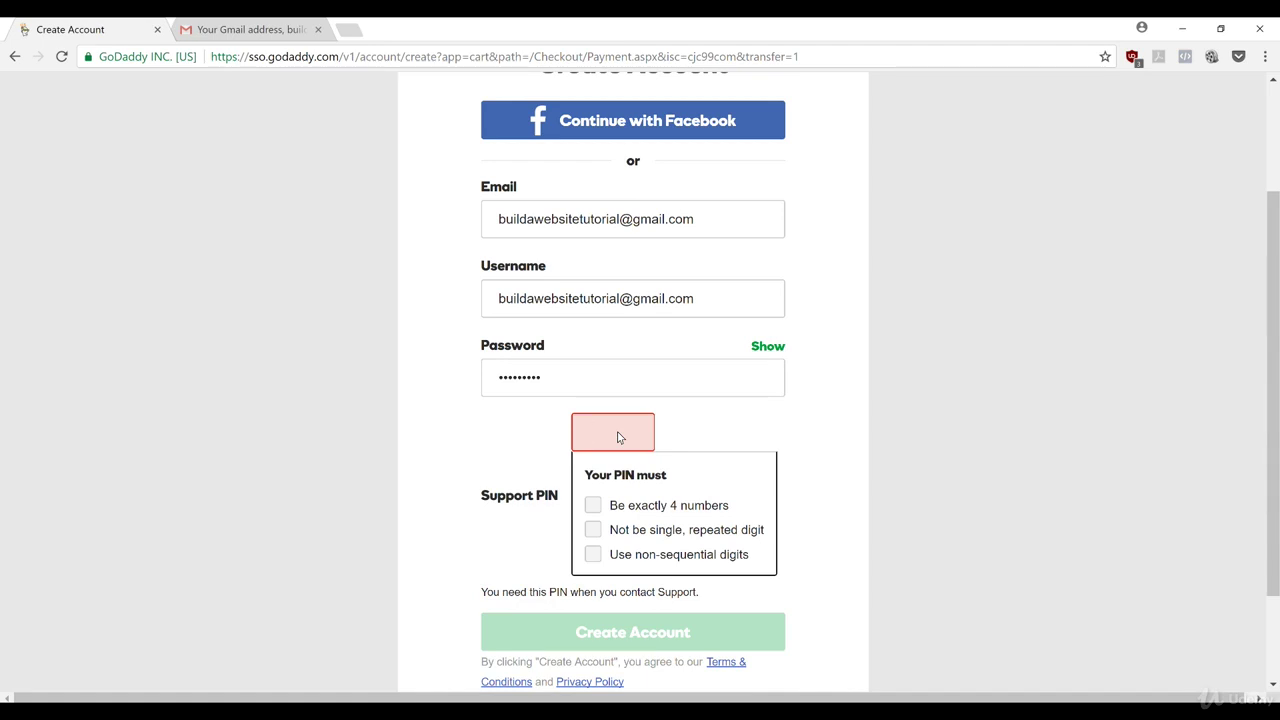
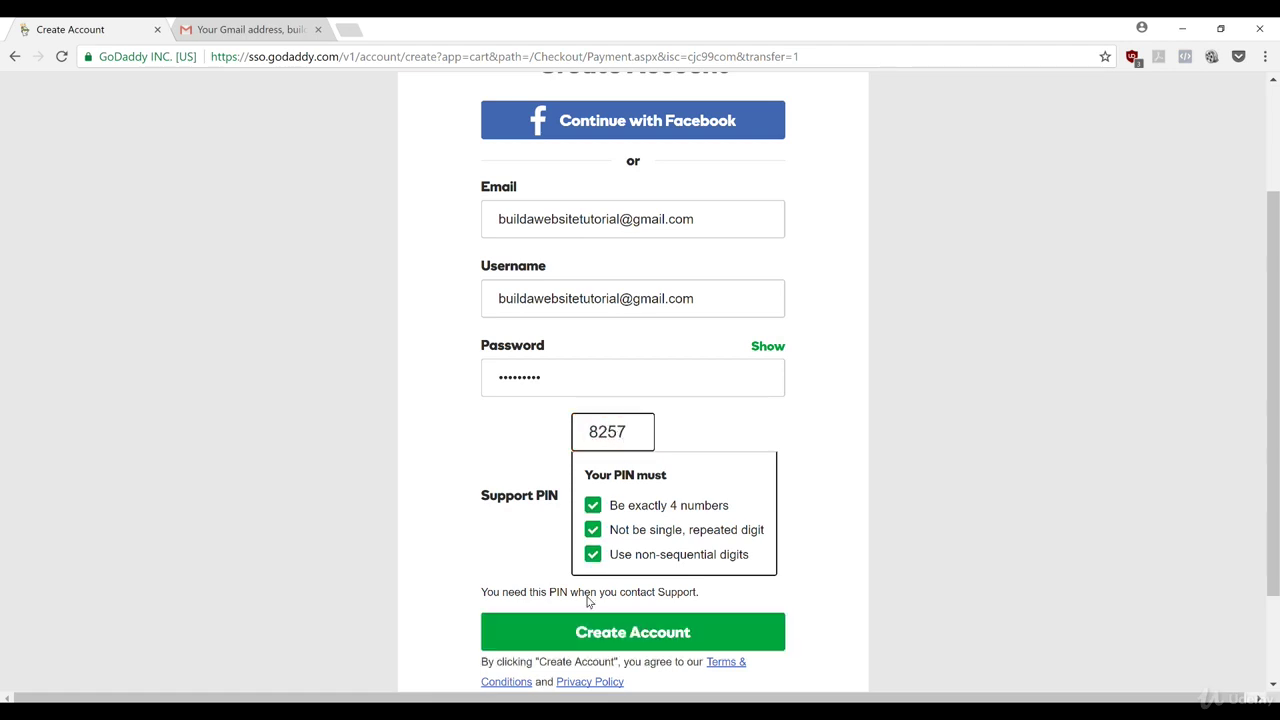
pyautogui.click(789, 430)
pyautogui.scroll(2, 1277, 352)
pyautogui.scroll(-2, 1277, 352)
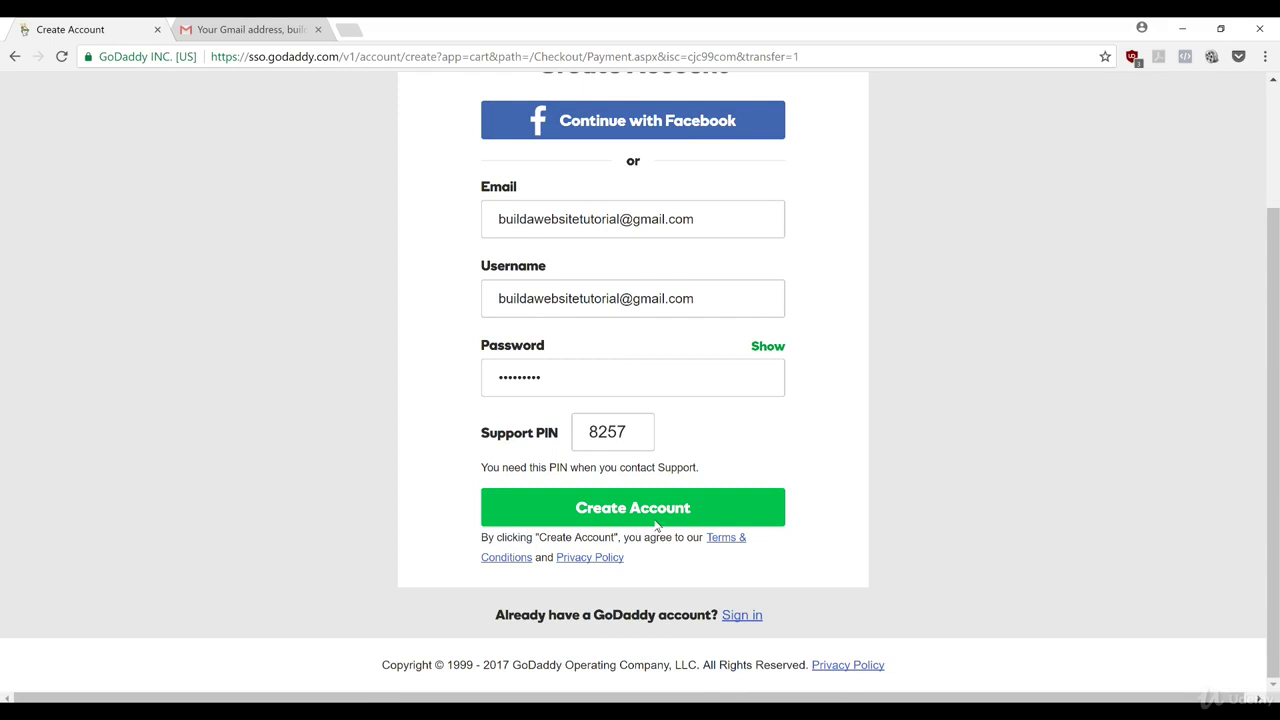
pyautogui.click(656, 510)
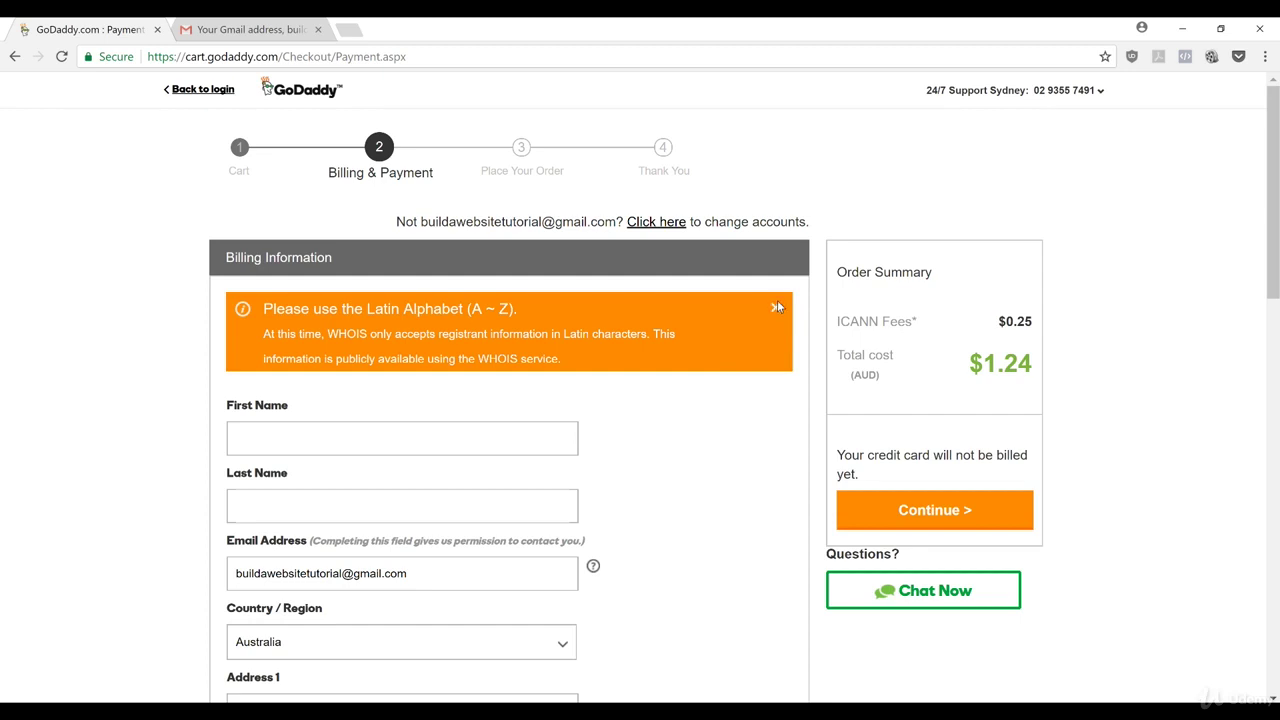
# Dismiss the Latin-alphabet notice and enter the billing contact's first and last name
pyautogui.click(777, 307)
pyautogui.click(388, 336)
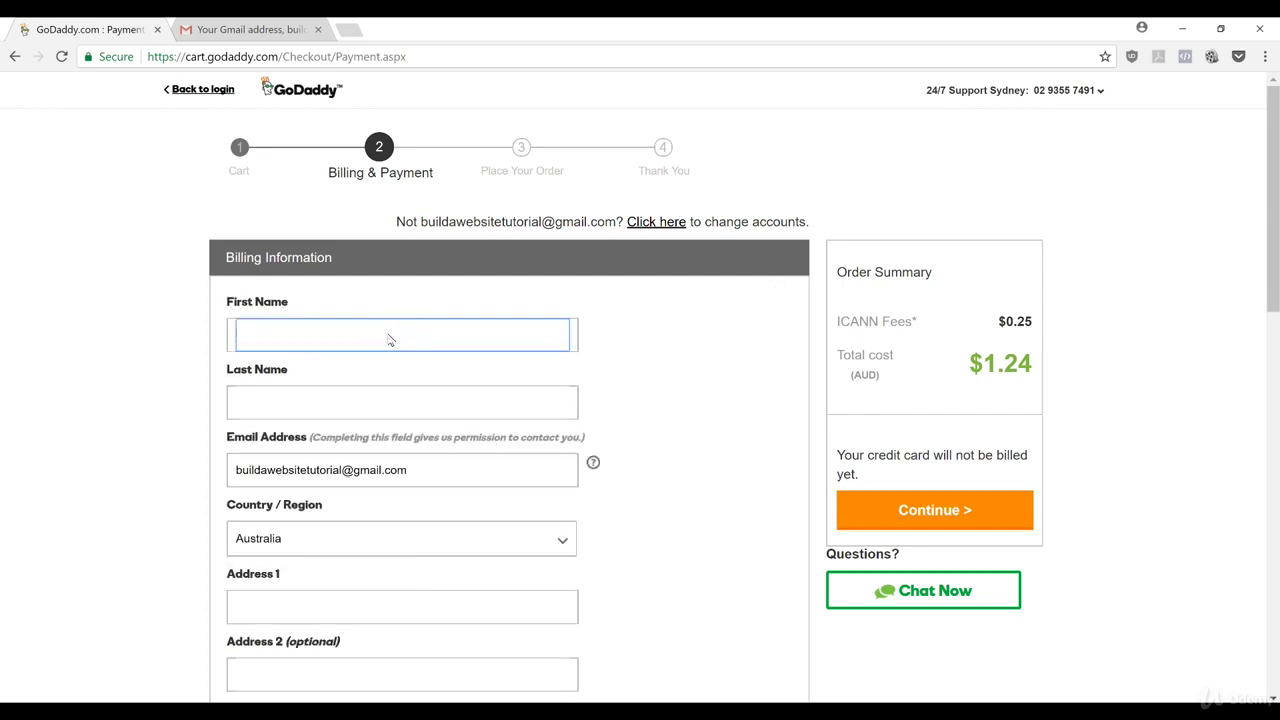
pyautogui.write('Isaac')
pyautogui.press('Tab')
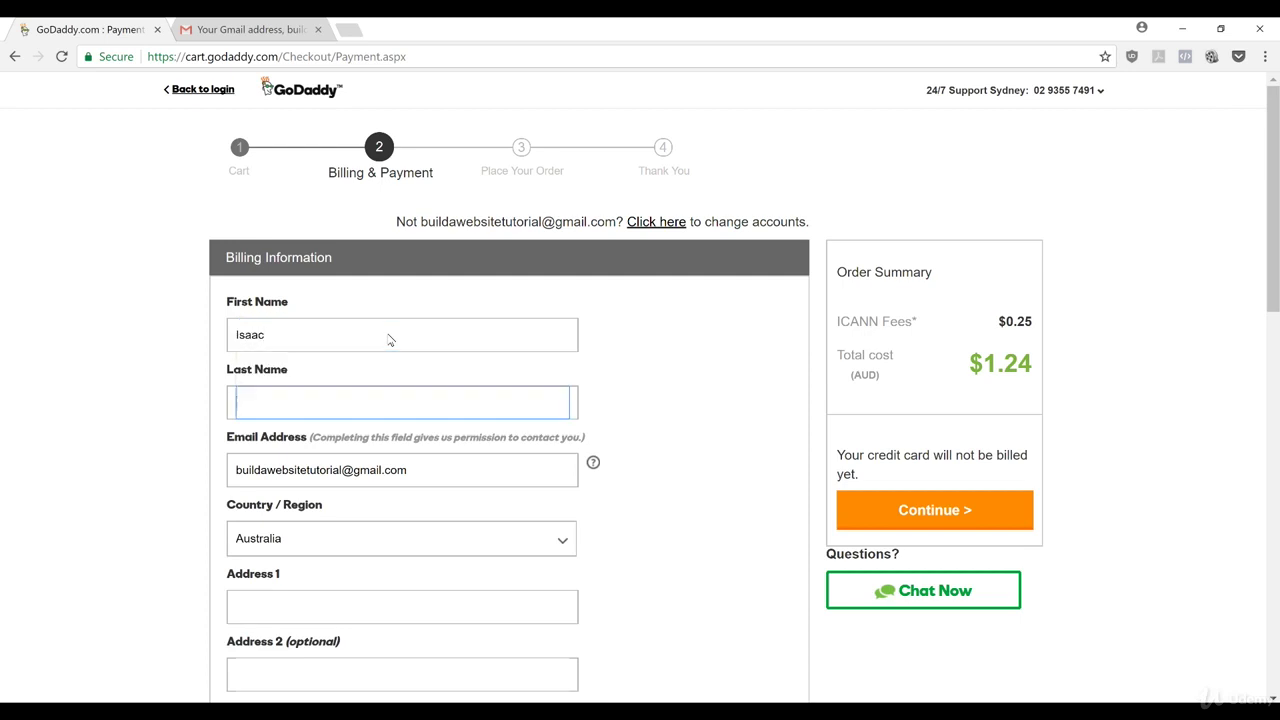
pyautogui.scroll(-3, 390, 340)
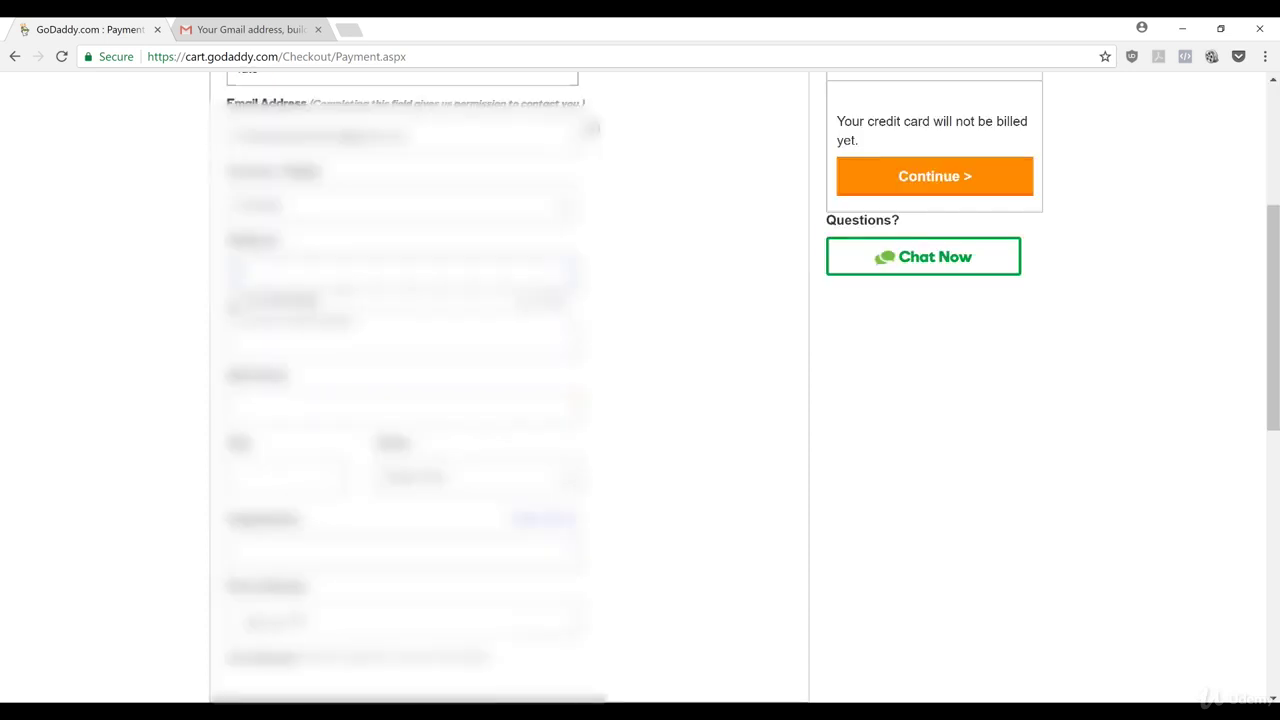
# Autofill the saved street address, choose the state, and enter the credit card details
pyautogui.click(340, 291)
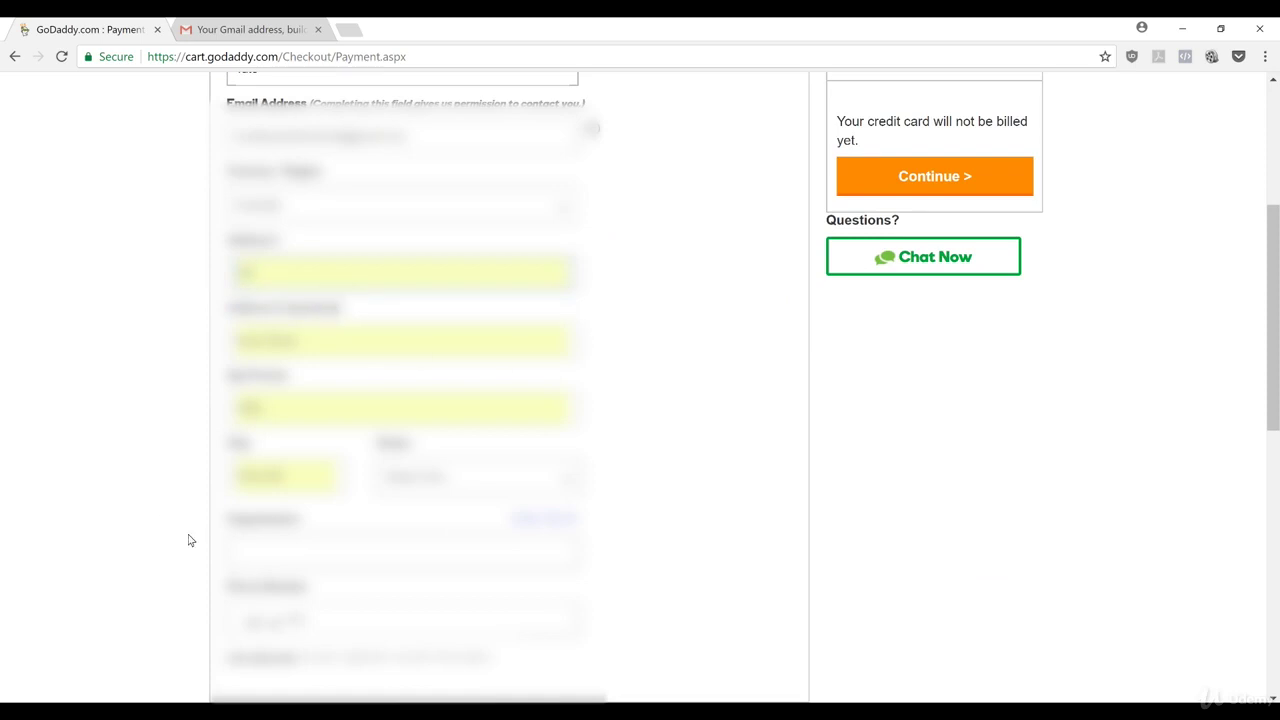
pyautogui.click(488, 477)
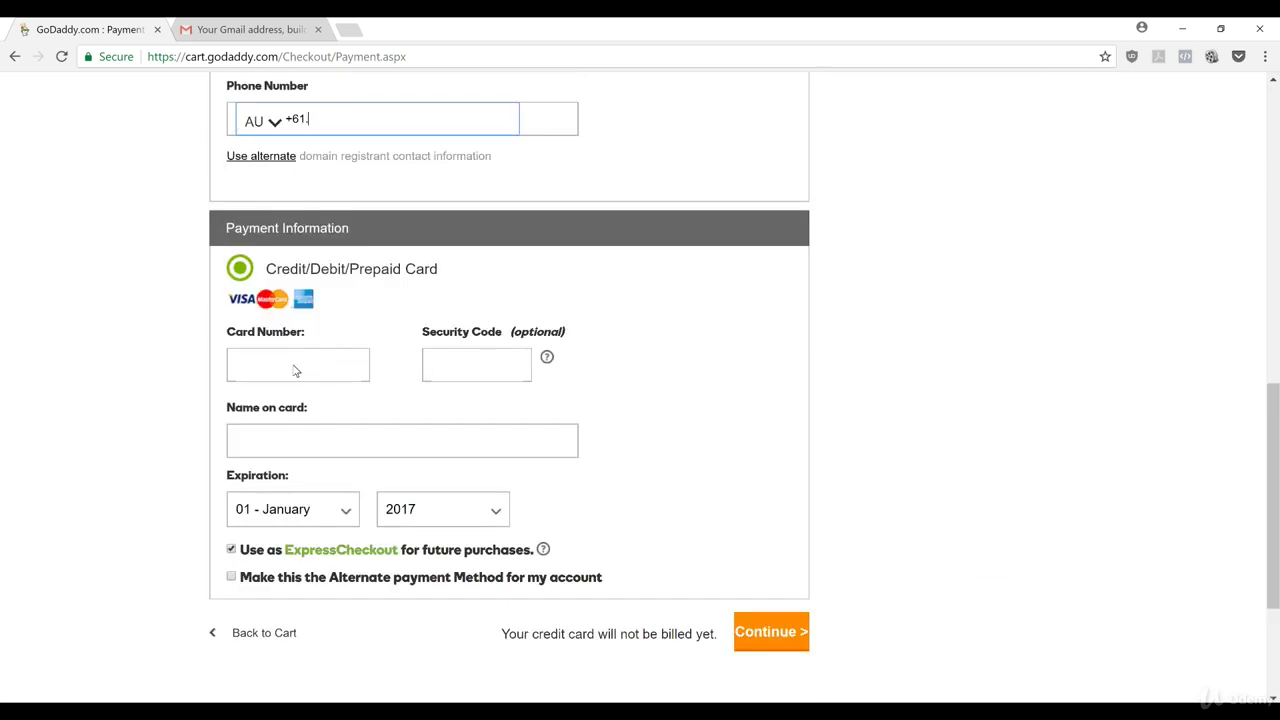
pyautogui.click(295, 371)
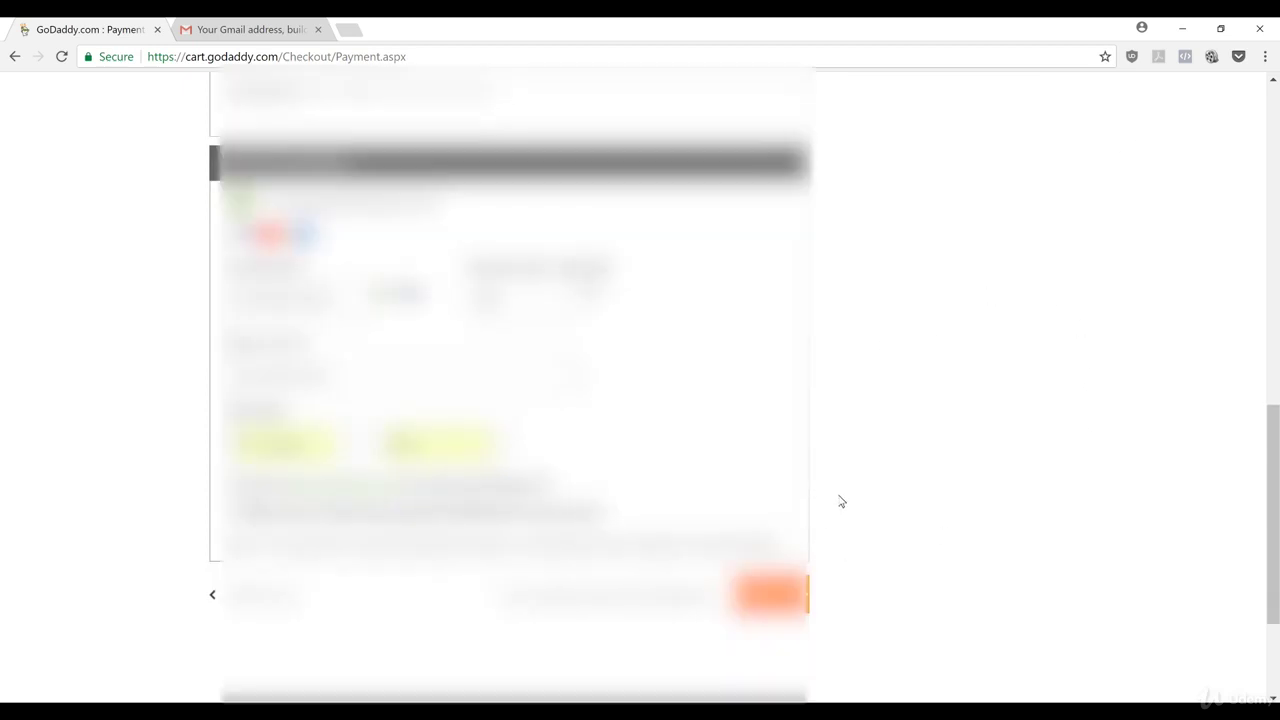
pyautogui.moveTo(1270, 540); pyautogui.dragTo(1238, 554)
pyautogui.scroll(-1, 1238, 554)
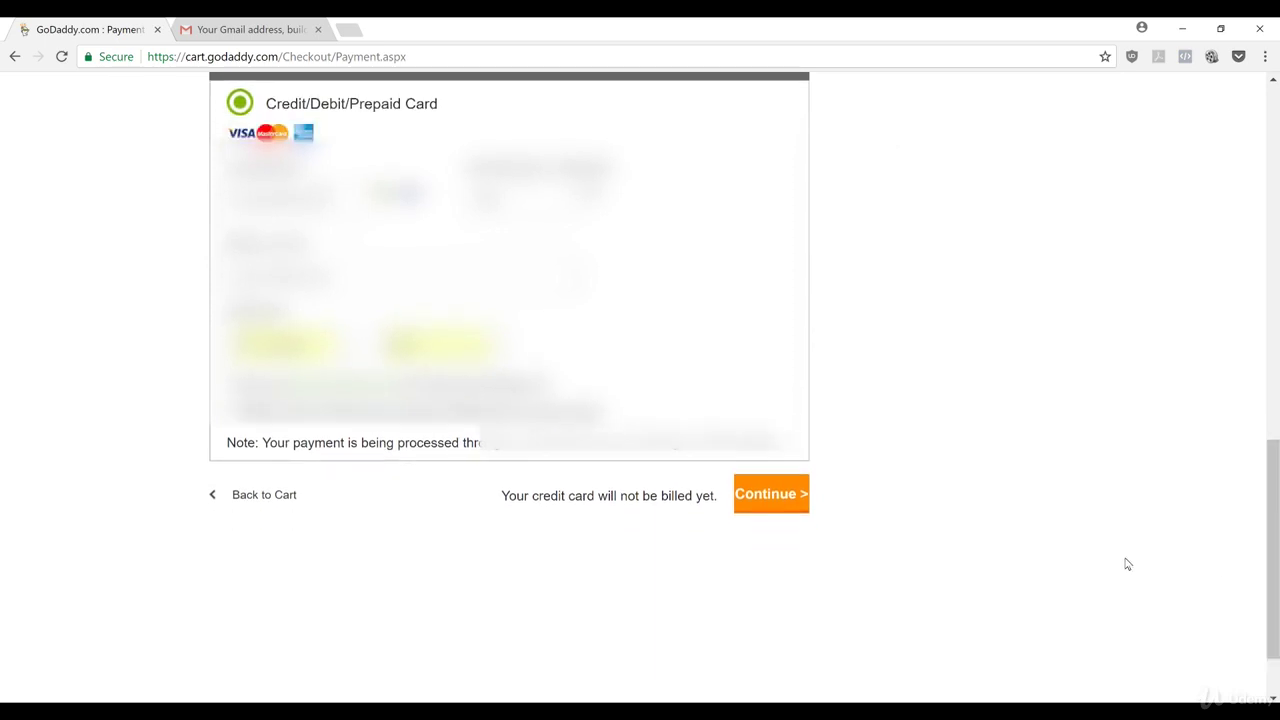
# Submit the $1.36 domain order, then switch over to the Gmail inbox
pyautogui.click(785, 505)
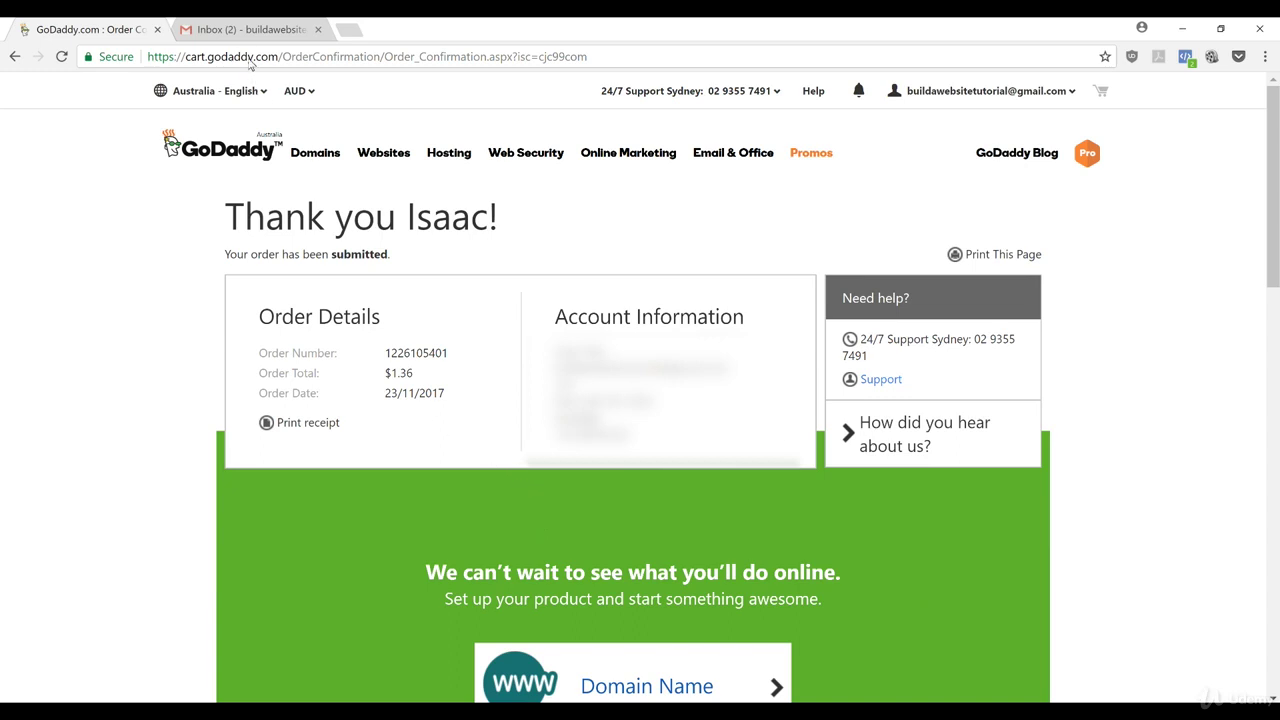
pyautogui.click(248, 30)
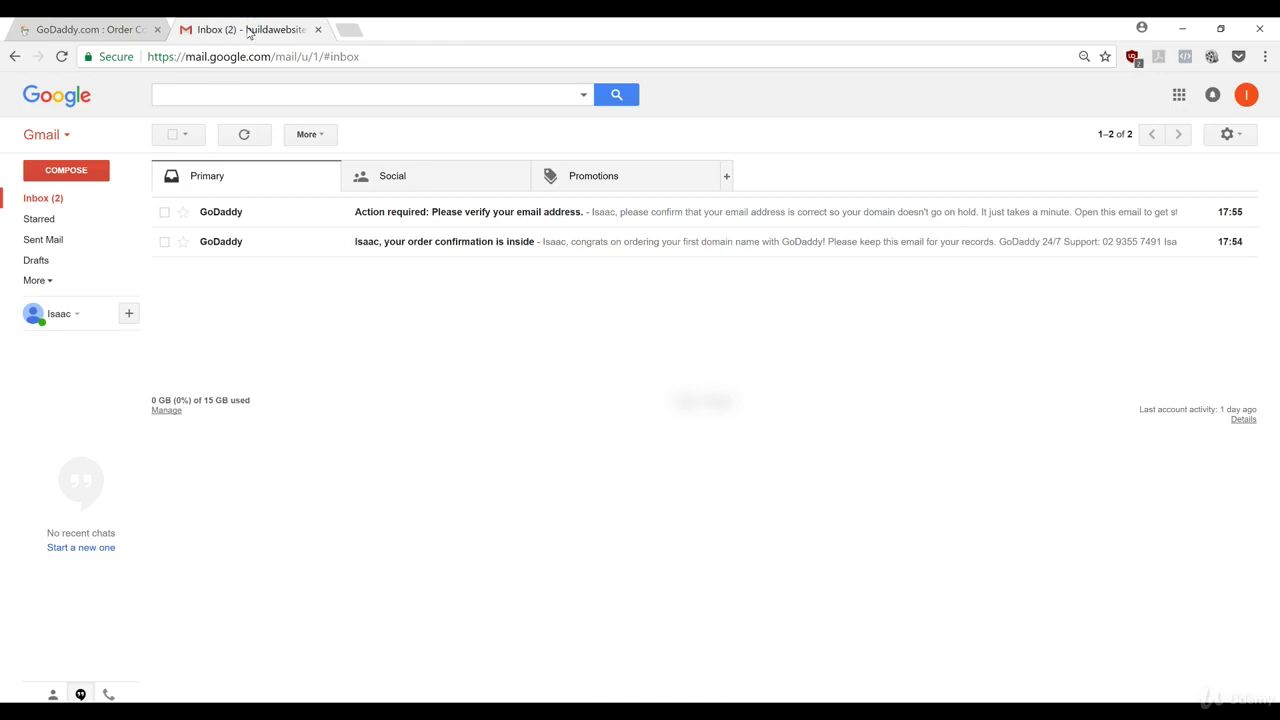
# Read through the cleanmodernwebsite.com order confirmation email, including the customer details, then return to the inbox
pyautogui.click(666, 249)
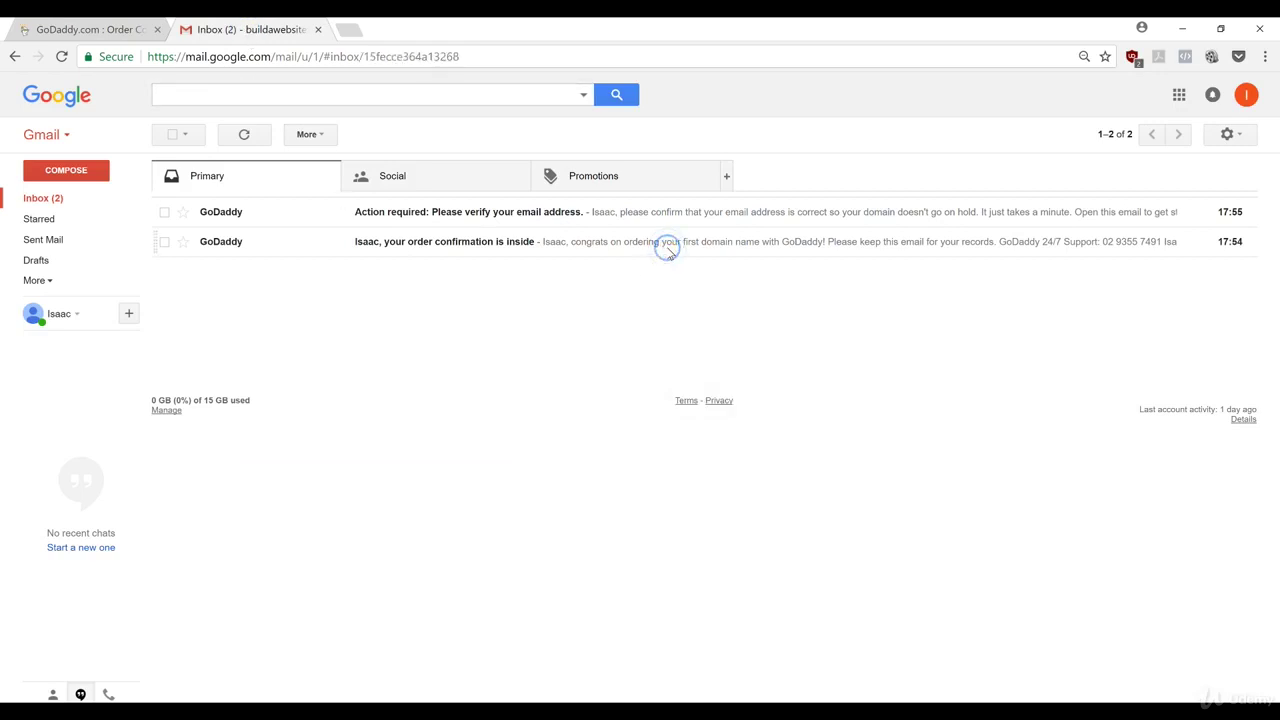
pyautogui.scroll(-2, 1277, 213)
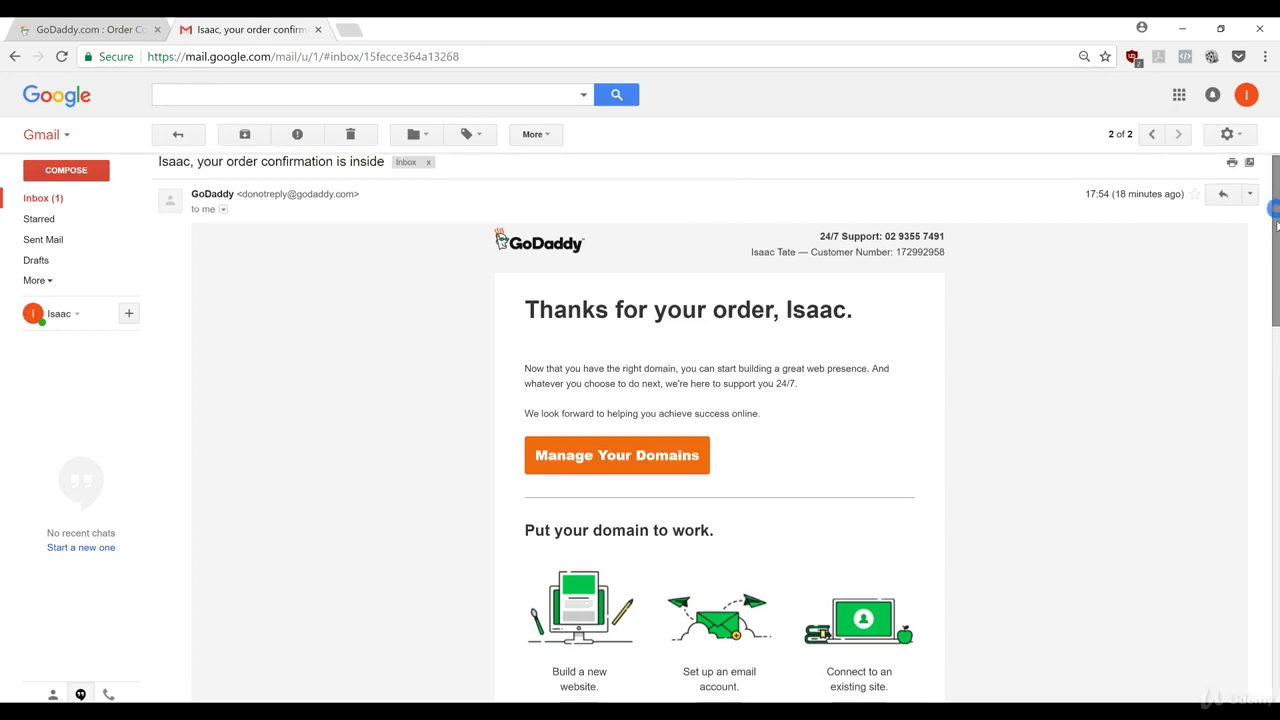
pyautogui.scroll(2, 720, 420)
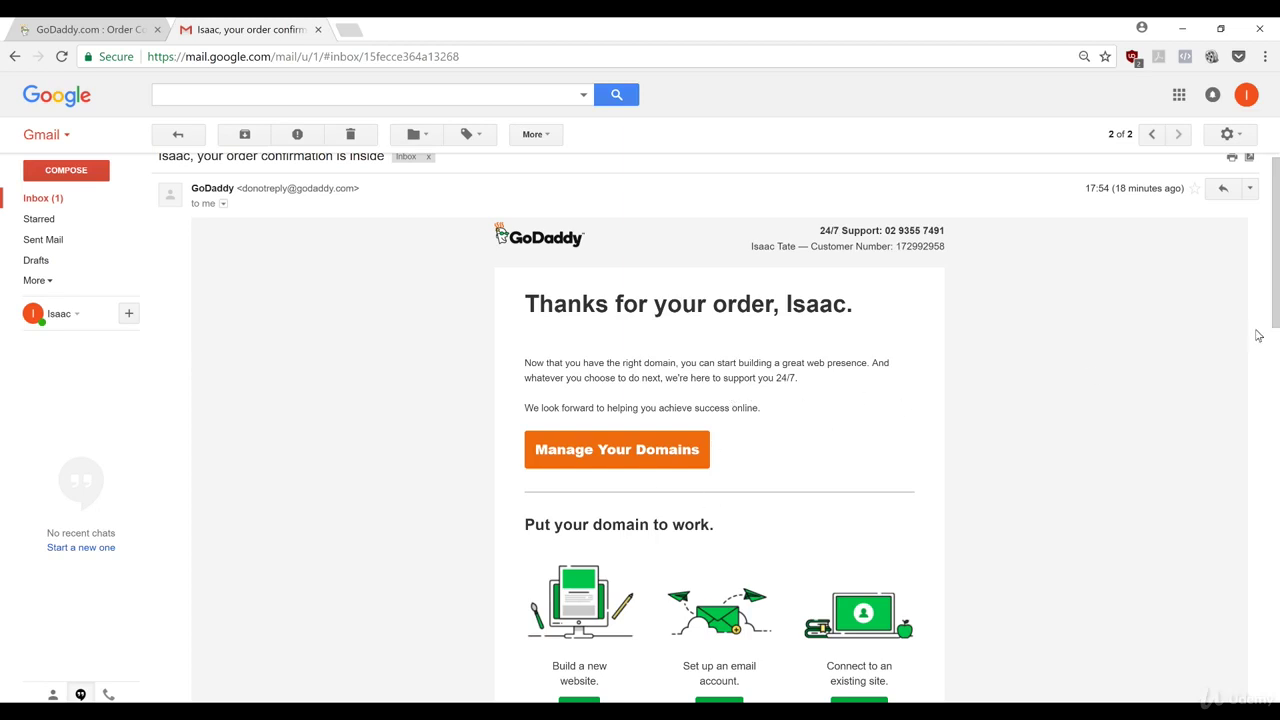
pyautogui.moveTo(1277, 292); pyautogui.dragTo(1276, 391)
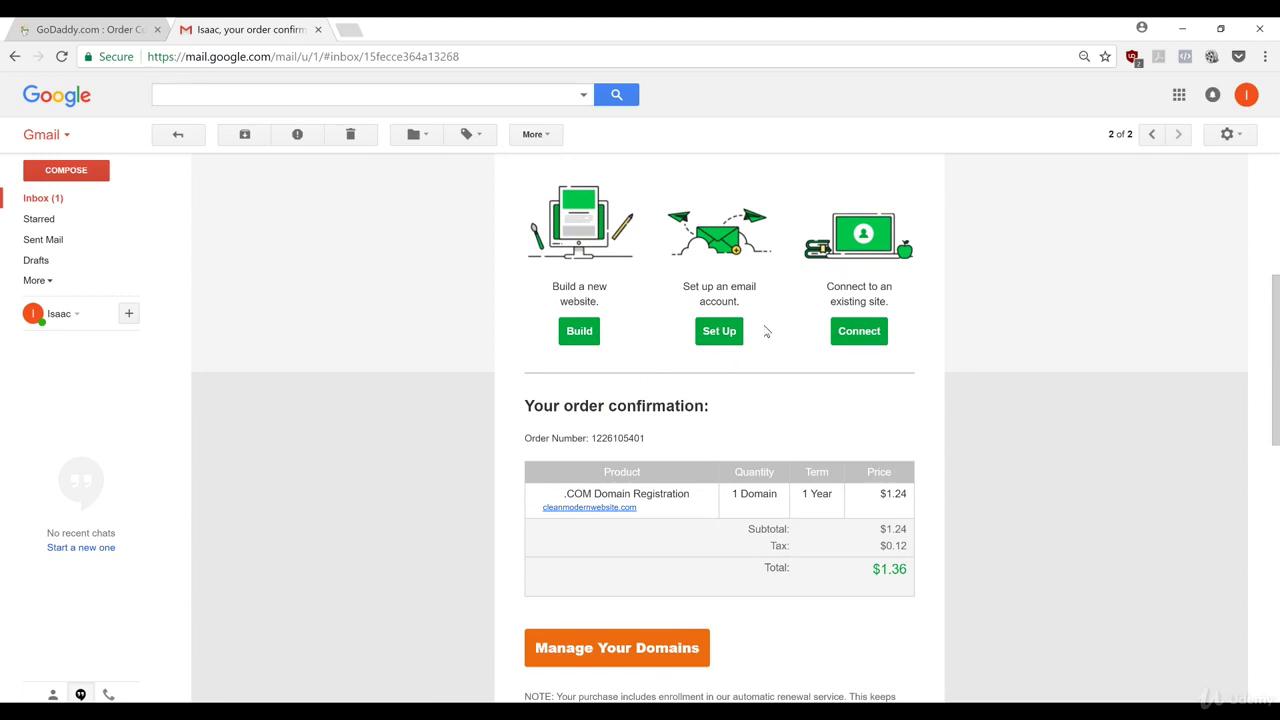
pyautogui.moveTo(1277, 357); pyautogui.dragTo(1277, 237)
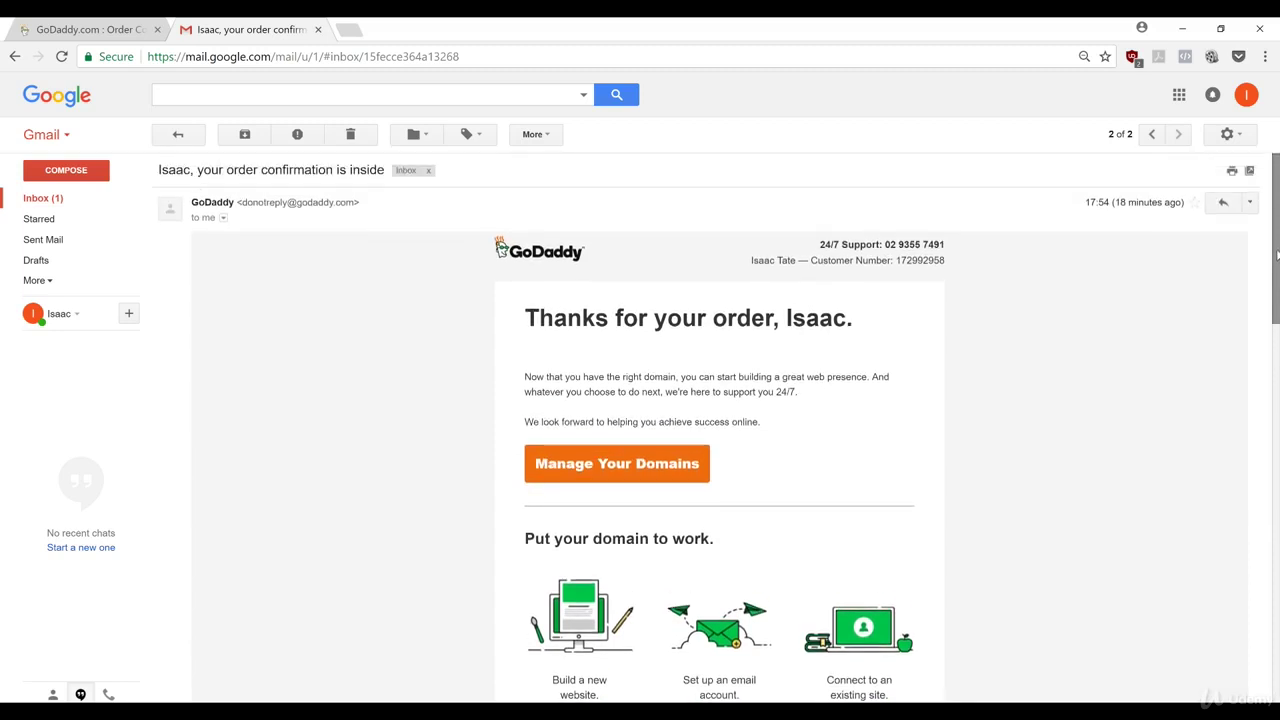
pyautogui.moveTo(897, 261); pyautogui.dragTo(957, 266)
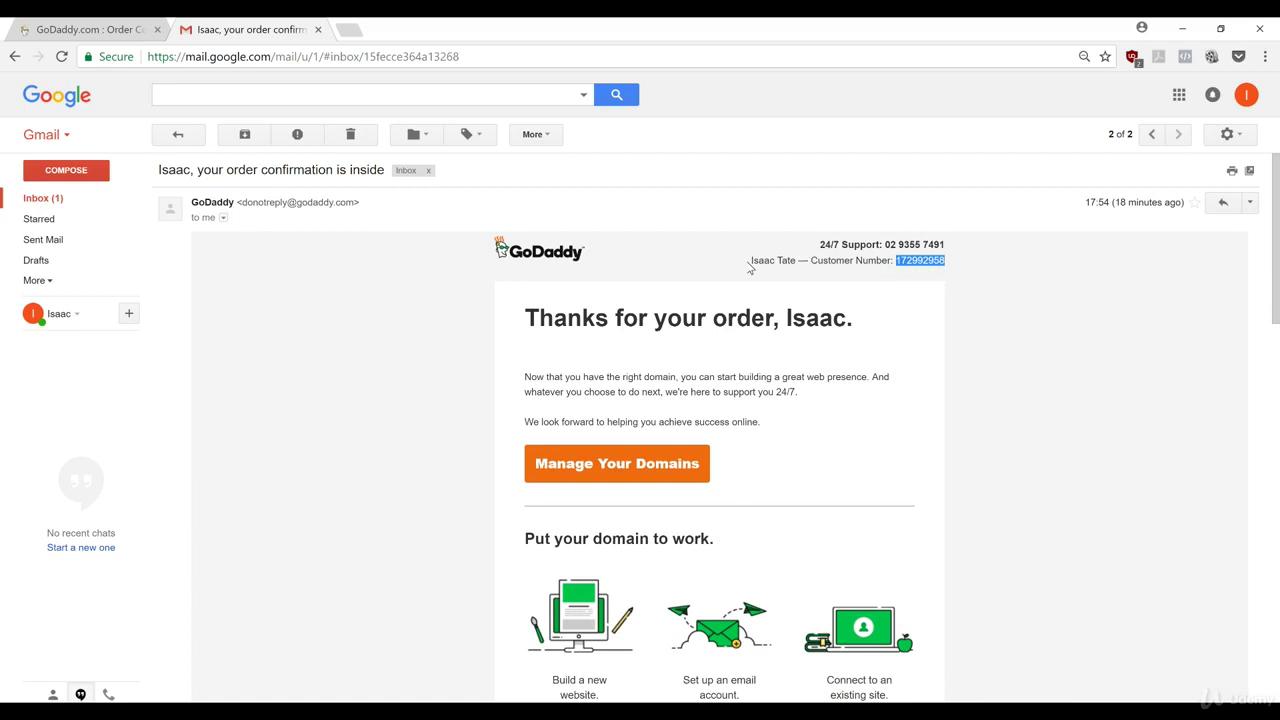
pyautogui.moveTo(753, 265); pyautogui.dragTo(897, 264)
pyautogui.click(848, 262)
pyautogui.click(952, 263)
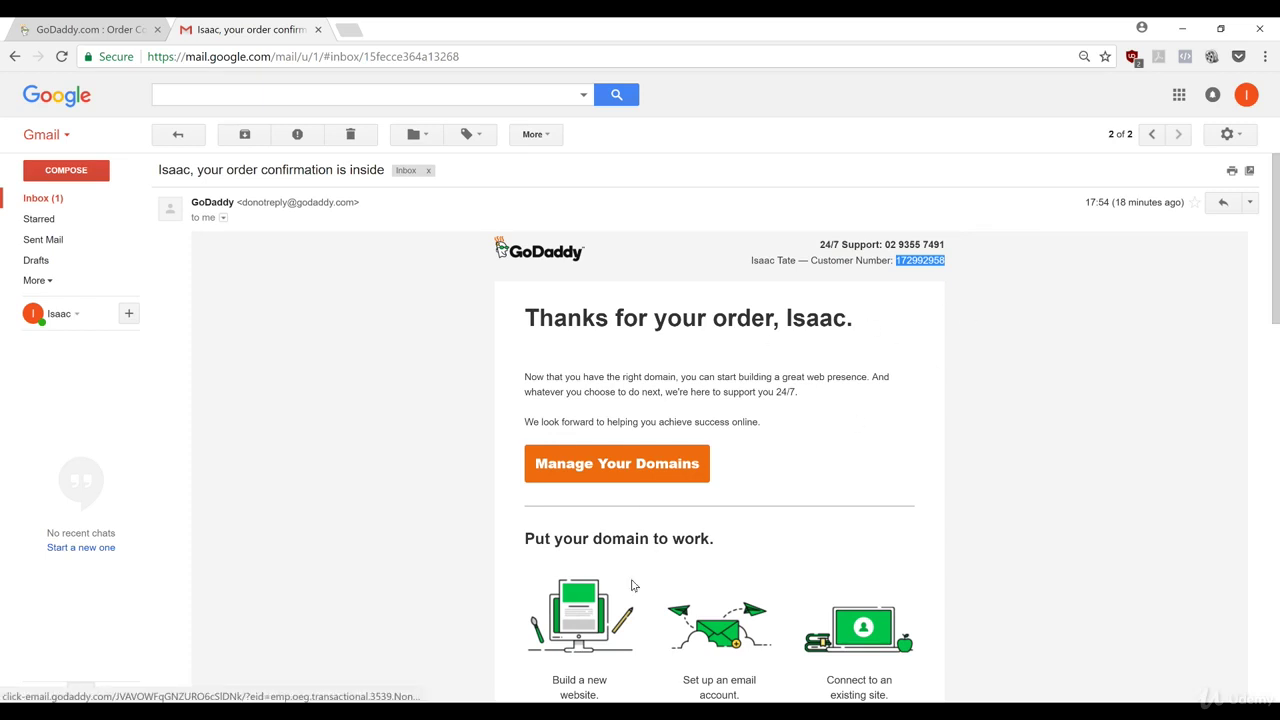
pyautogui.moveTo(1276, 247); pyautogui.dragTo(1276, 173)
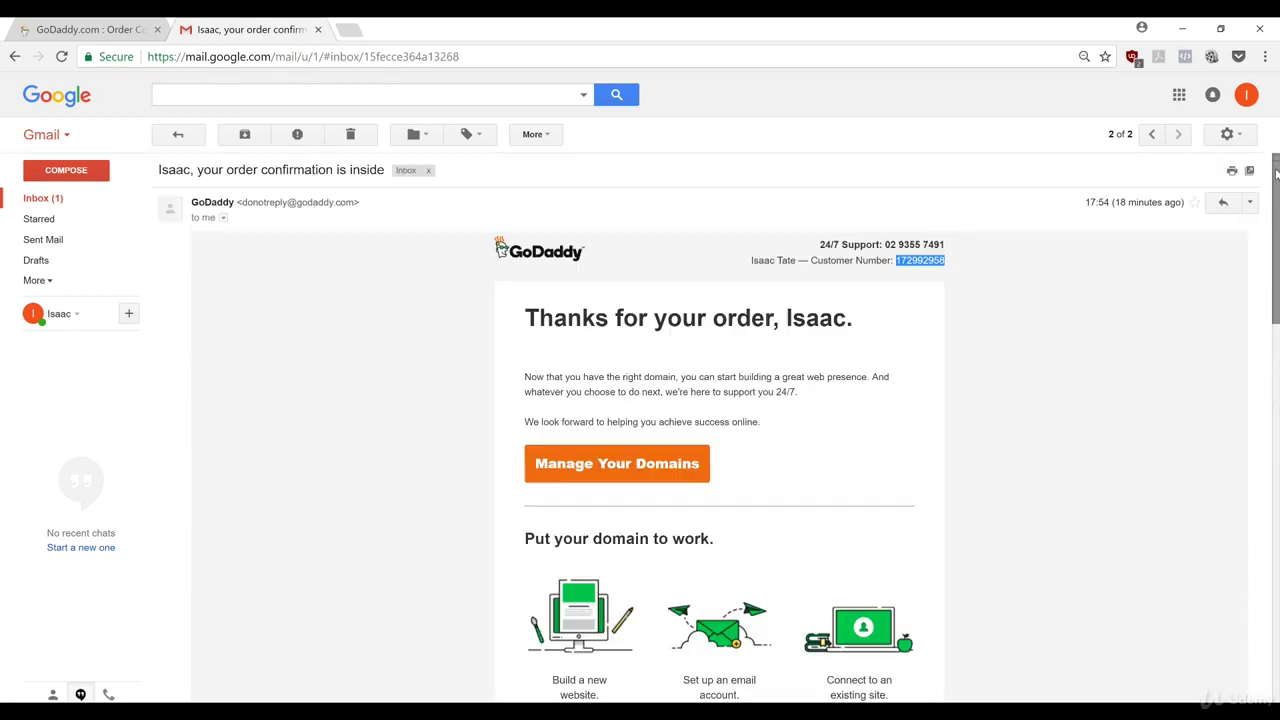
pyautogui.click(172, 136)
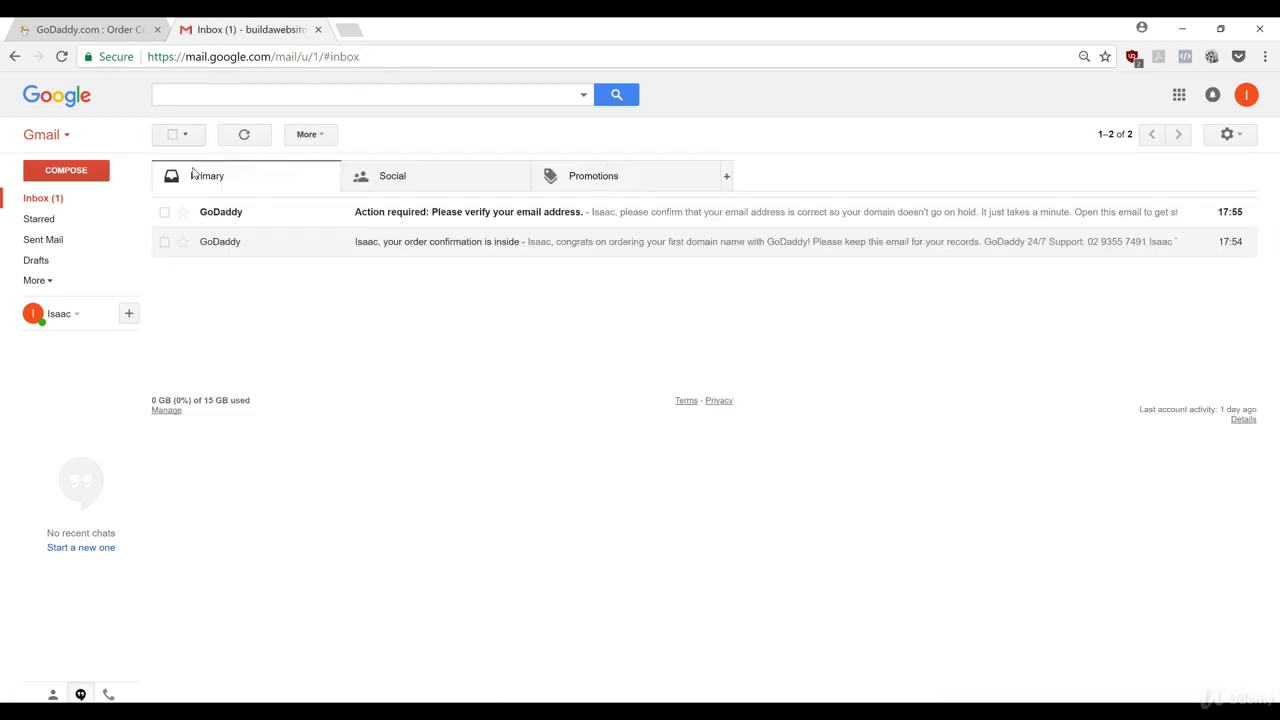
# Open the 'Please verify your email address' message, note the domain-on-hold warning, and press Verify Email Now
pyautogui.click(548, 215)
pyautogui.click(983, 375)
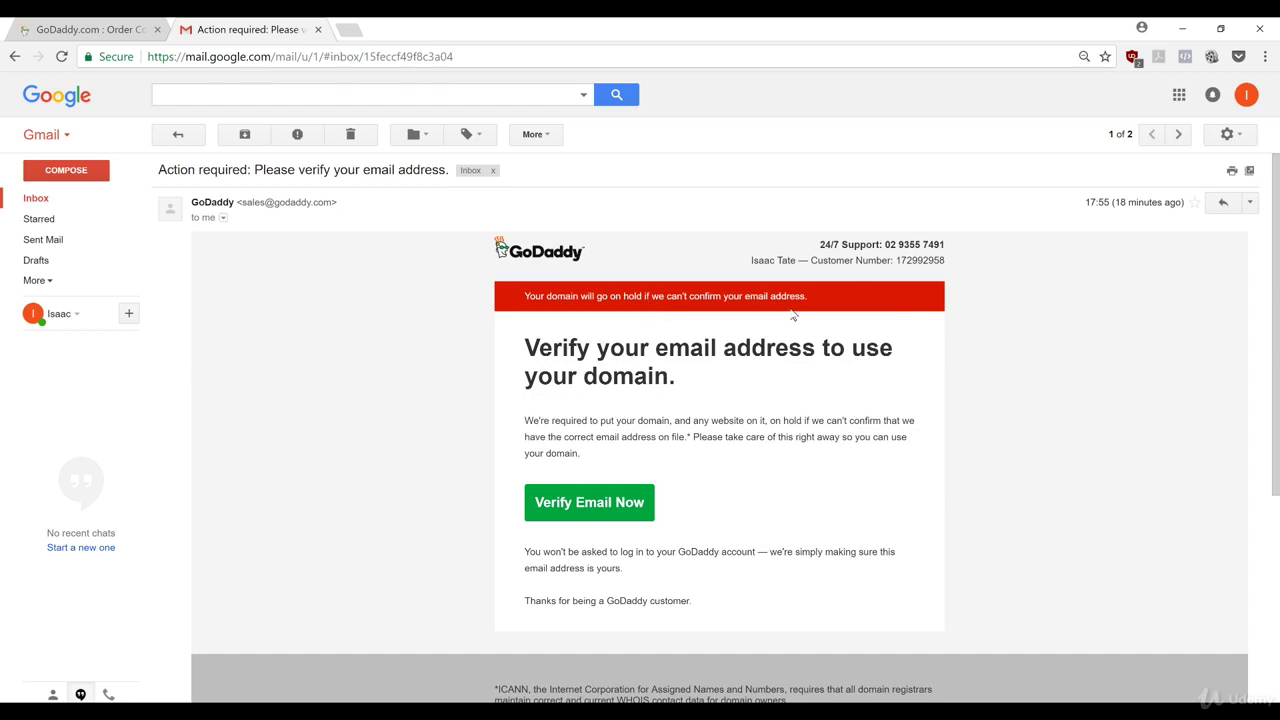
pyautogui.moveTo(517, 302); pyautogui.dragTo(817, 310)
pyautogui.click(797, 440)
pyautogui.click(607, 511)
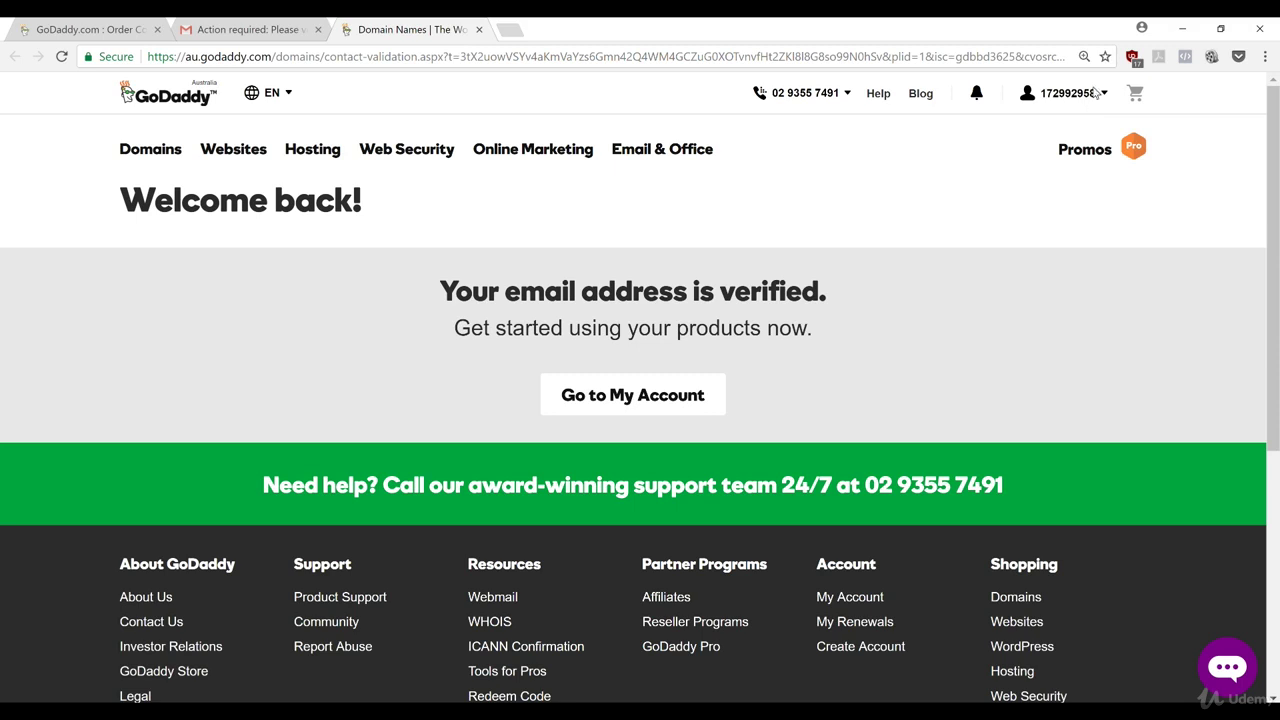
# Choose Go to My Account from the 'Your email address is verified' page
pyautogui.click(636, 403)
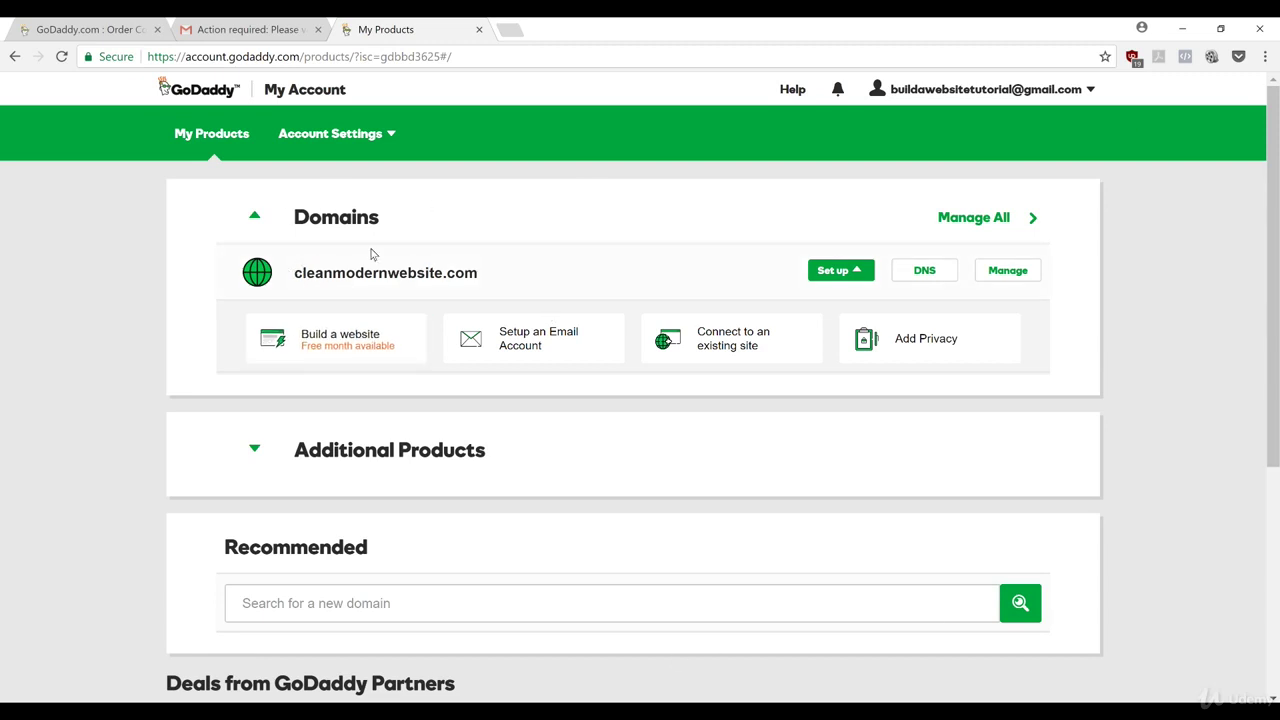
# Check that cleanmodernwebsite.com is listed under Domains on the My Products page
pyautogui.moveTo(289, 272); pyautogui.dragTo(453, 283)
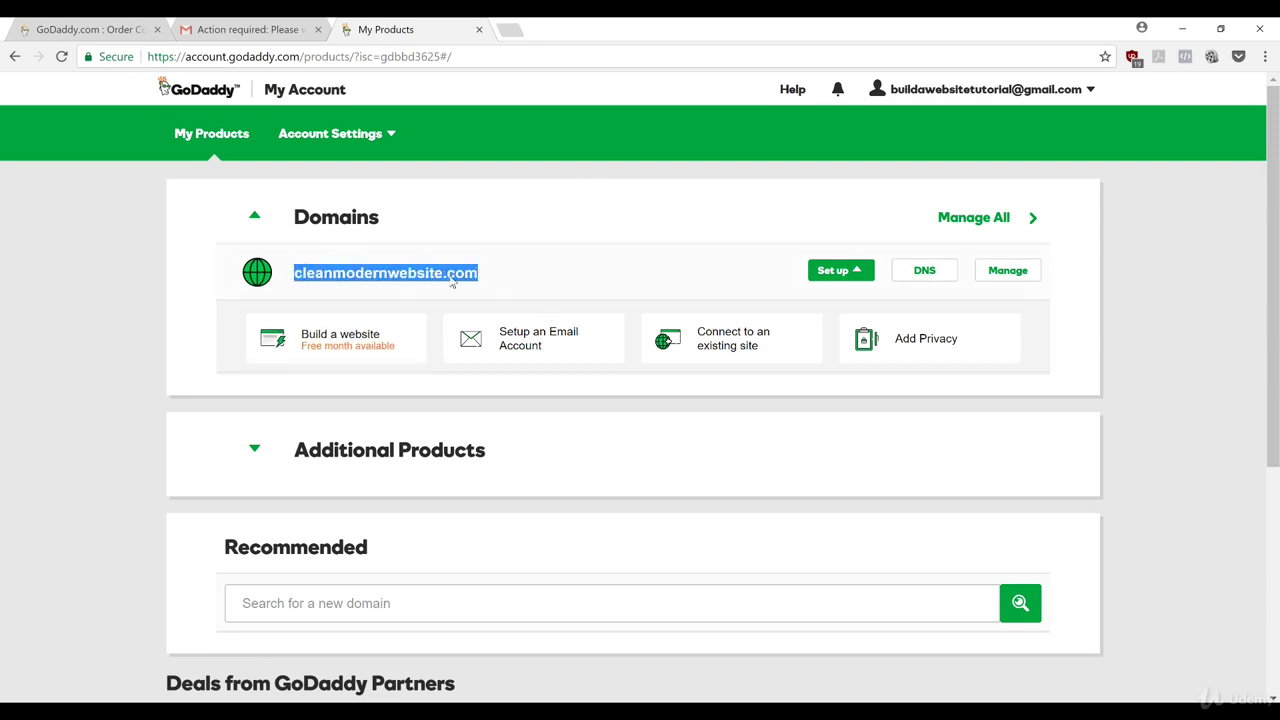
pyautogui.click(320, 278)
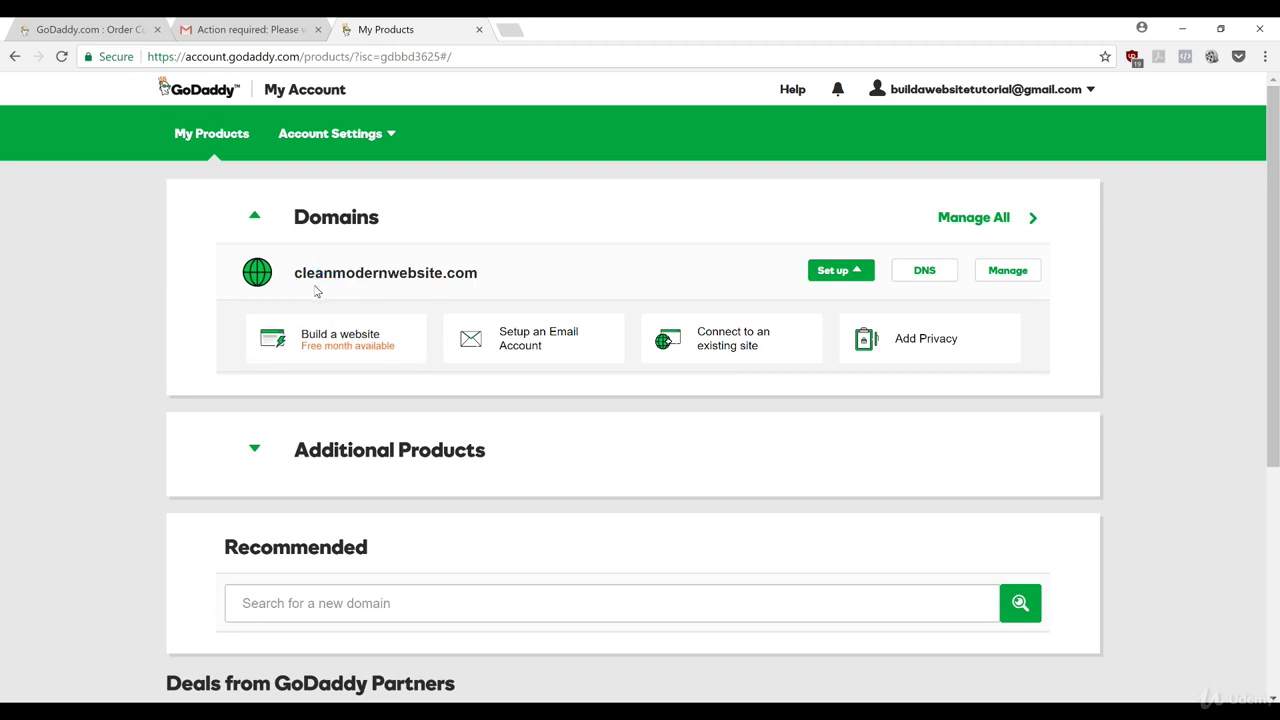
pyautogui.moveTo(291, 280); pyautogui.dragTo(512, 281)
pyautogui.click(557, 264)
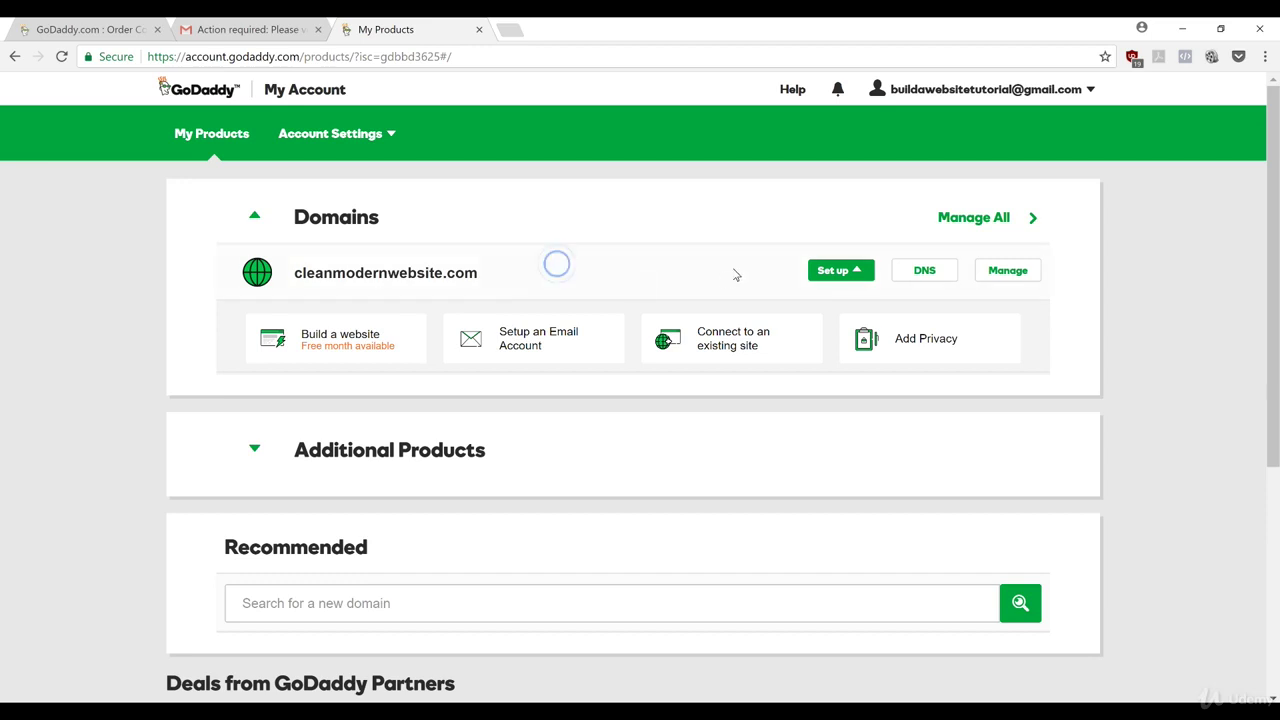